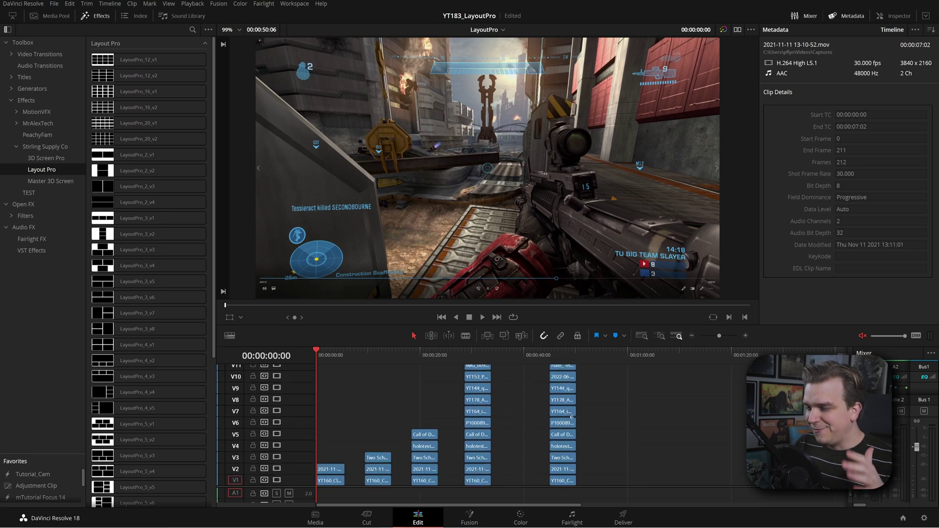
Preview the stacked shots and return to the start of the timeline.
{"action": "left_click_drag", "start_coordinate": [349, 359], "coordinate": [306, 397]}
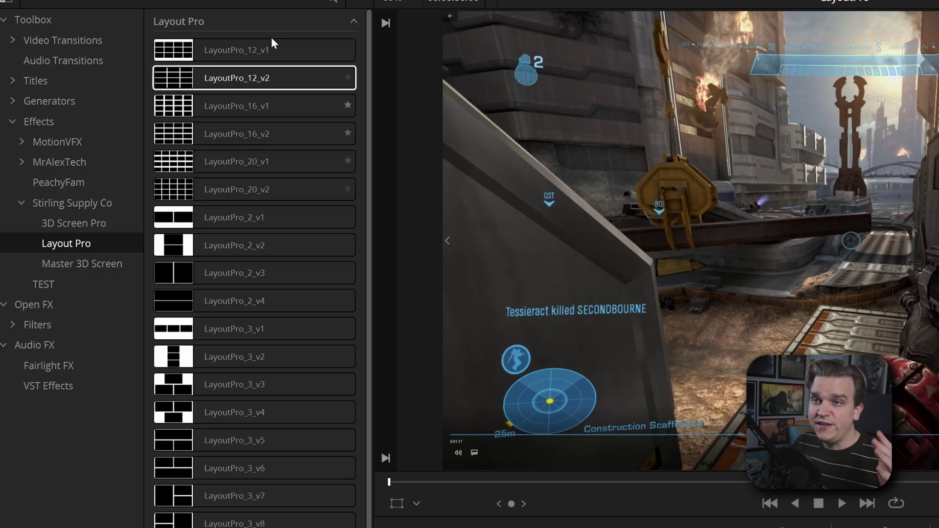
{"action": "scroll", "coordinate": [190, 167], "scroll_direction": "down", "scroll_amount": 3}
{"action": "scroll", "coordinate": [301, 228], "scroll_direction": "down", "scroll_amount": 6}
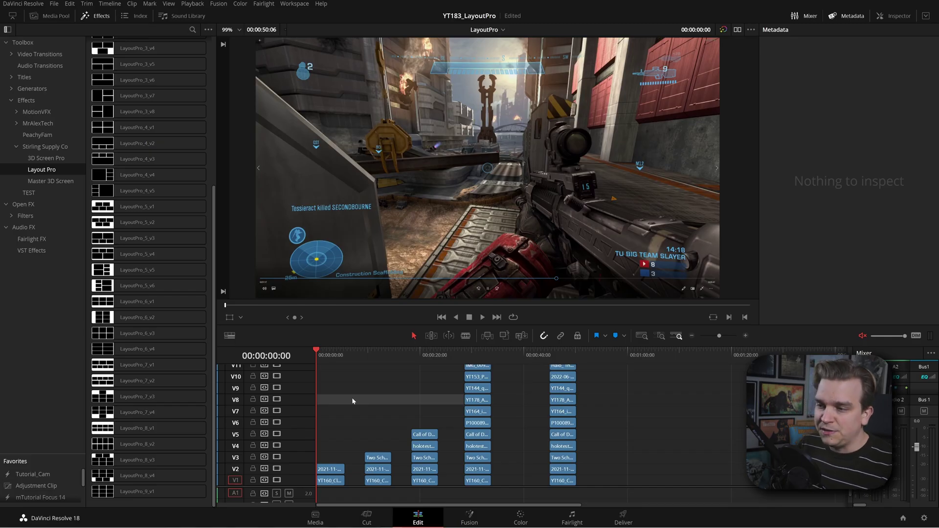
{"action": "scroll", "coordinate": [372, 427], "scroll_direction": "up", "scroll_amount": 2}
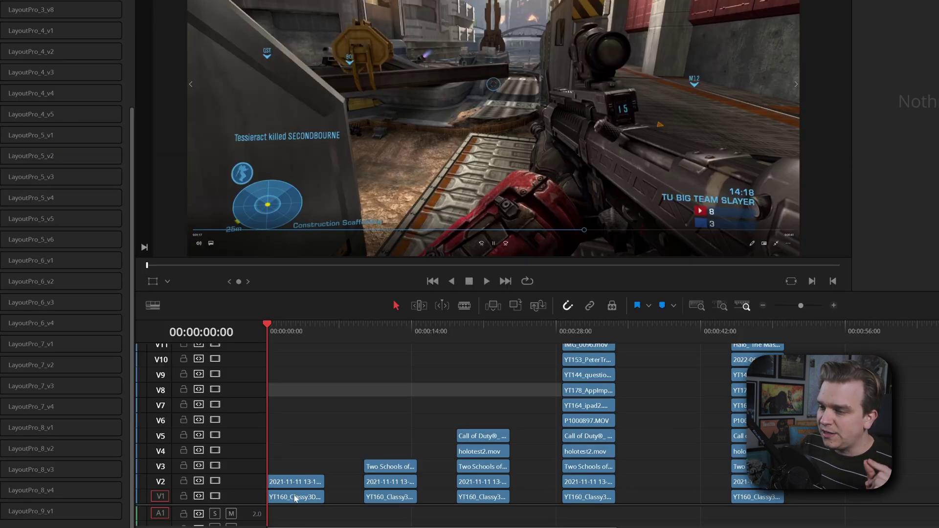
Combine the first V1 and V2 clips into a new Fusion clip.
{"action": "left_click_drag", "start_coordinate": [333, 448], "coordinate": [293, 500]}
{"action": "right_click", "coordinate": [293, 500]}
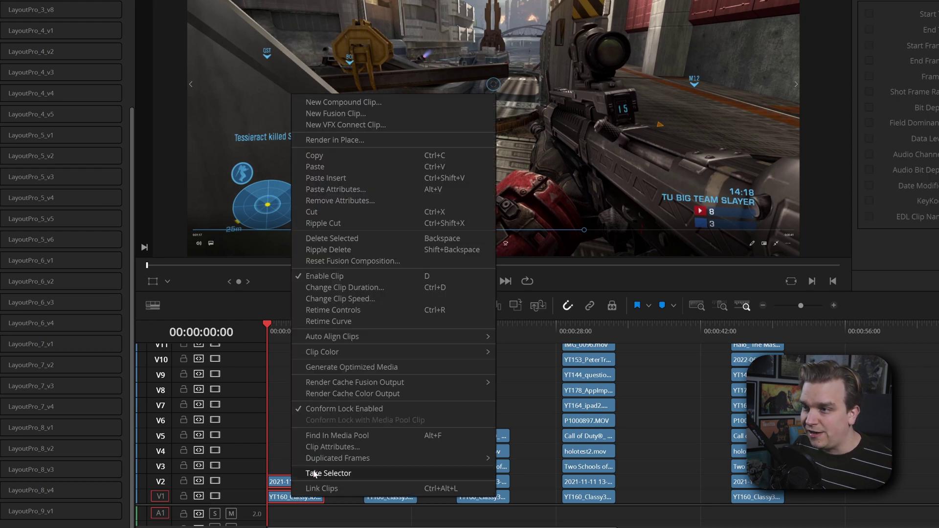
{"action": "left_click", "coordinate": [358, 115]}
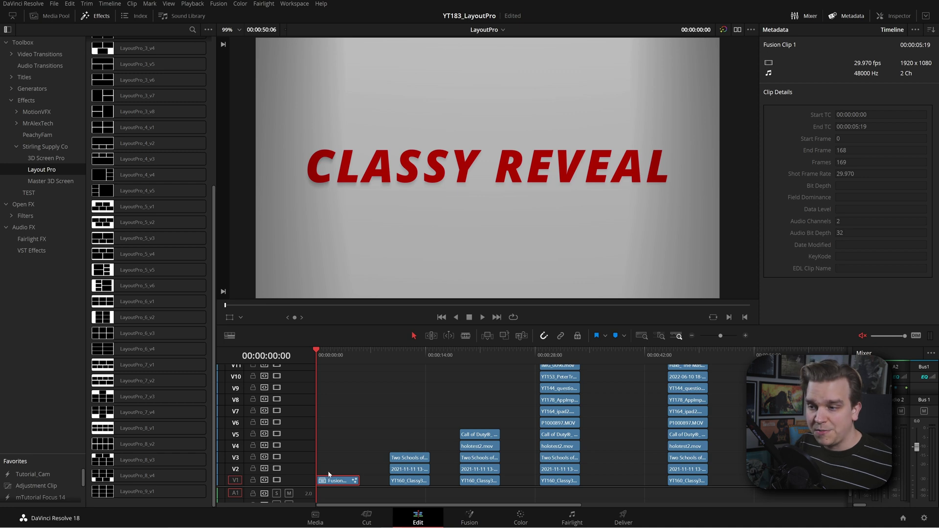
Inspect Fusion Clip 1's MediaIn1 and MediaIn2 nodes on the Fusion page, then return to Edit.
{"action": "left_click", "coordinate": [442, 406]}
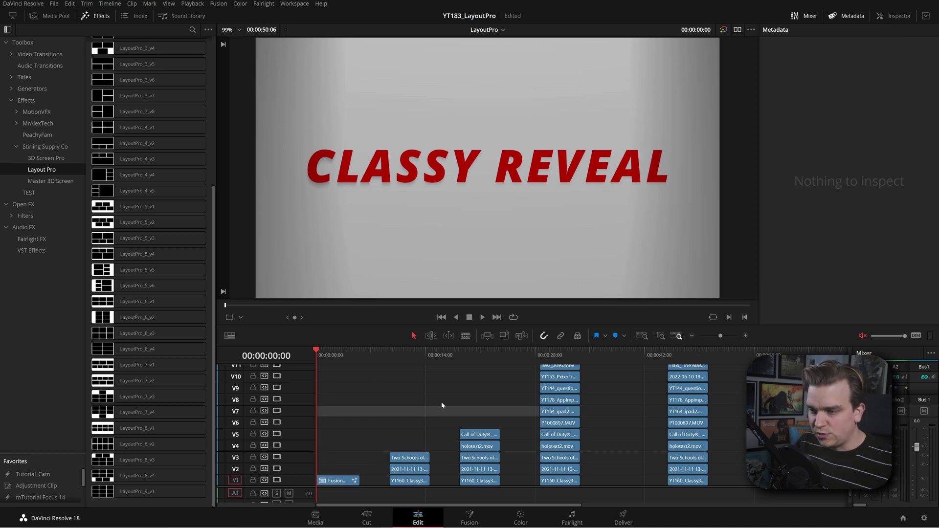
{"action": "left_click", "coordinate": [339, 478]}
{"action": "left_click", "coordinate": [470, 517]}
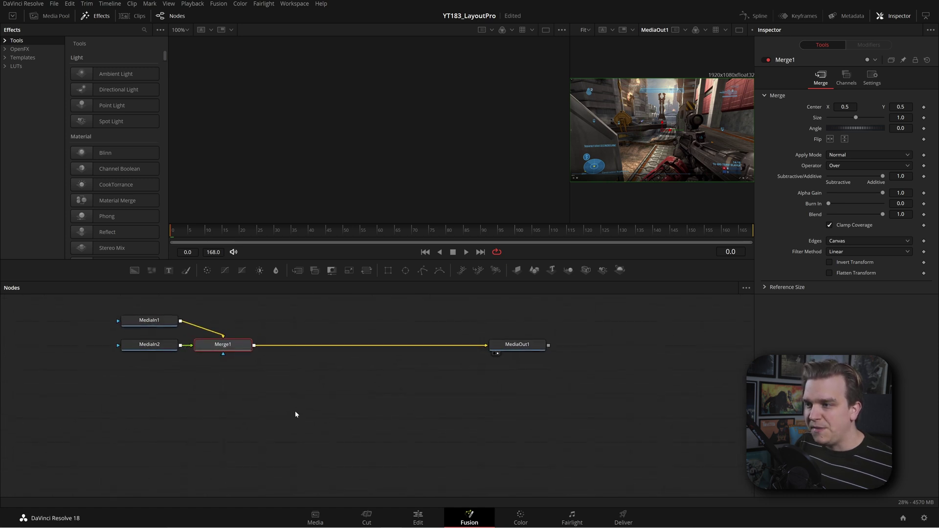
{"action": "left_click", "coordinate": [164, 339]}
{"action": "key", "text": "2"}
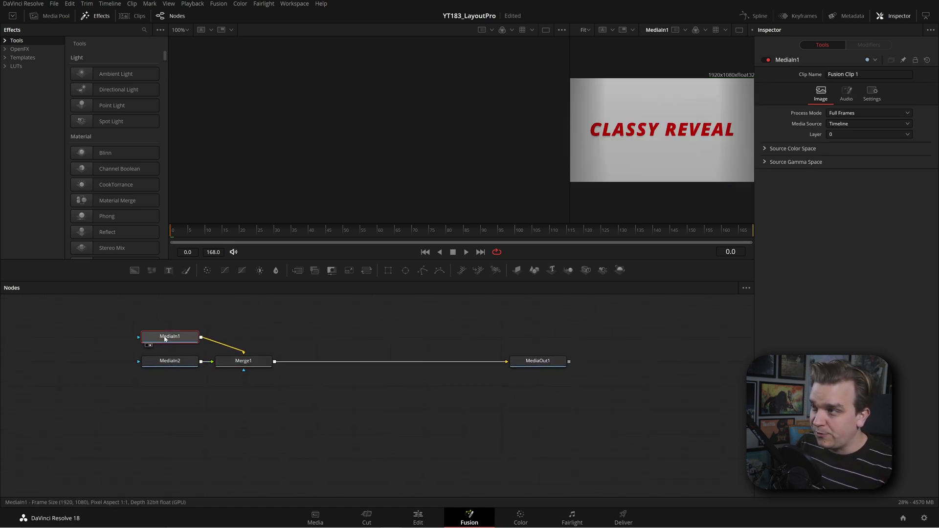
{"action": "key", "text": "2"}
{"action": "key", "text": "2"}
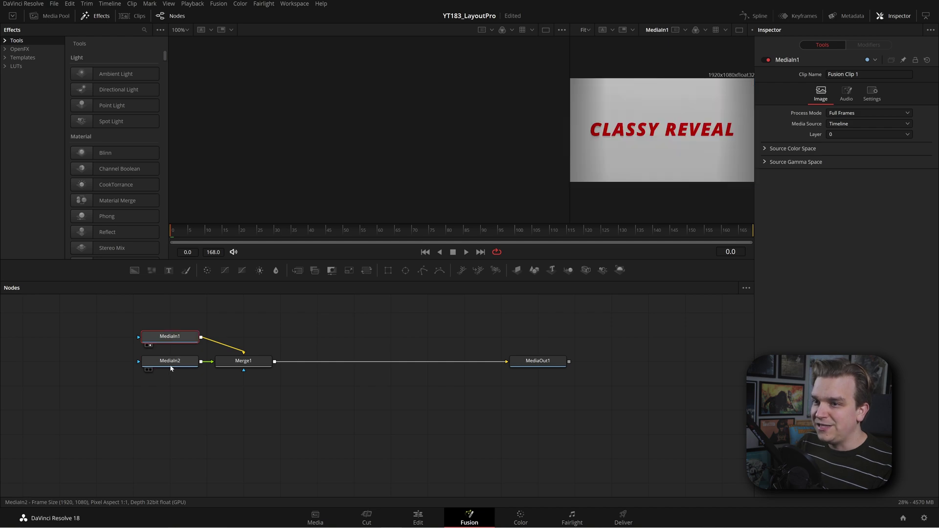
{"action": "left_click", "coordinate": [172, 364]}
{"action": "key", "text": "2"}
{"action": "left_click", "coordinate": [172, 339]}
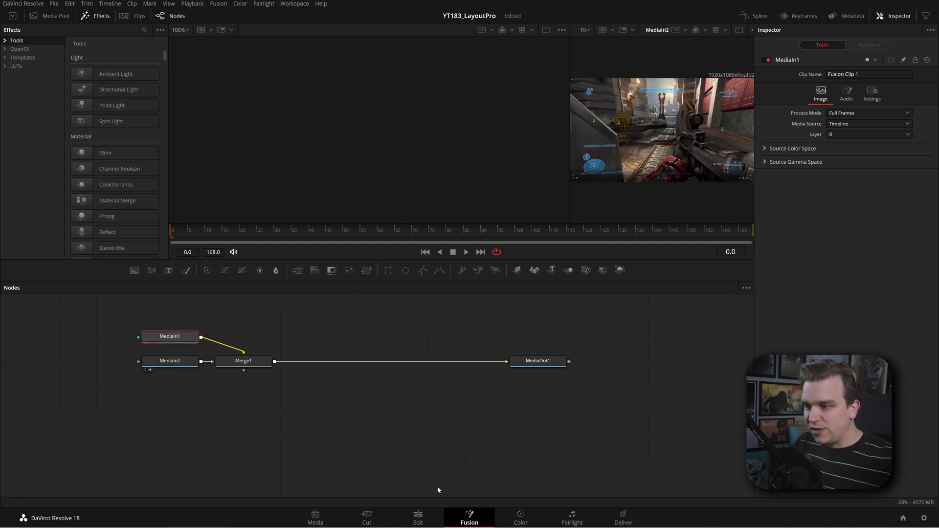
{"action": "left_click", "coordinate": [419, 517]}
{"action": "right_click", "coordinate": [337, 481]}
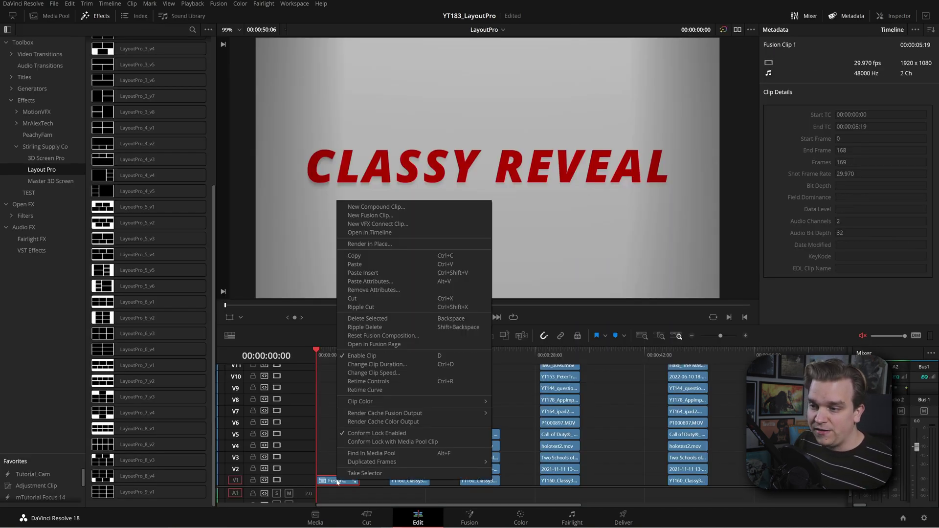
{"action": "left_click", "coordinate": [363, 232]}
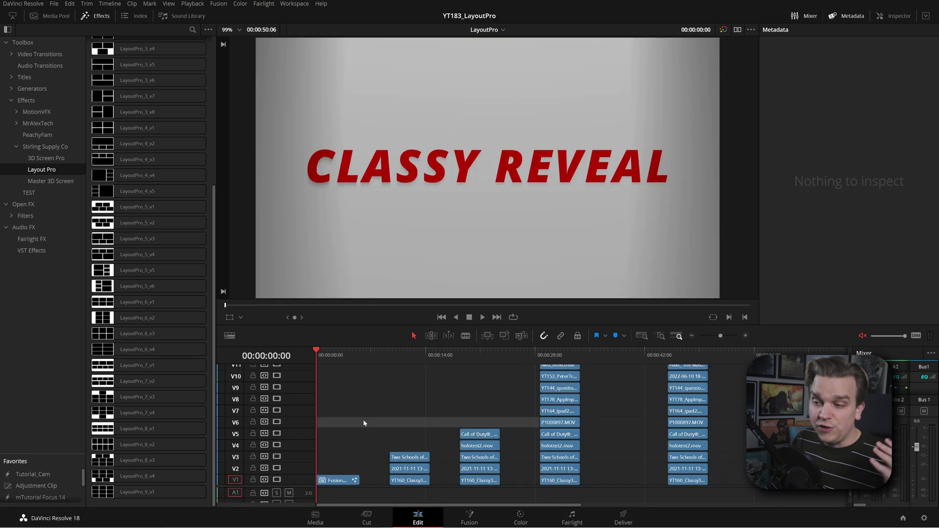
{"action": "left_click", "coordinate": [334, 482]}
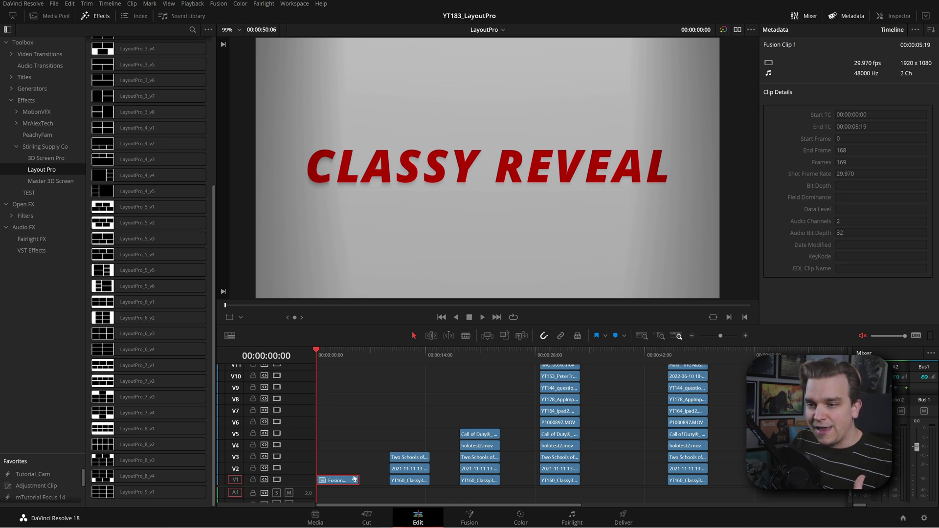
{"action": "scroll", "coordinate": [48, 356], "scroll_direction": "up", "scroll_amount": 5}
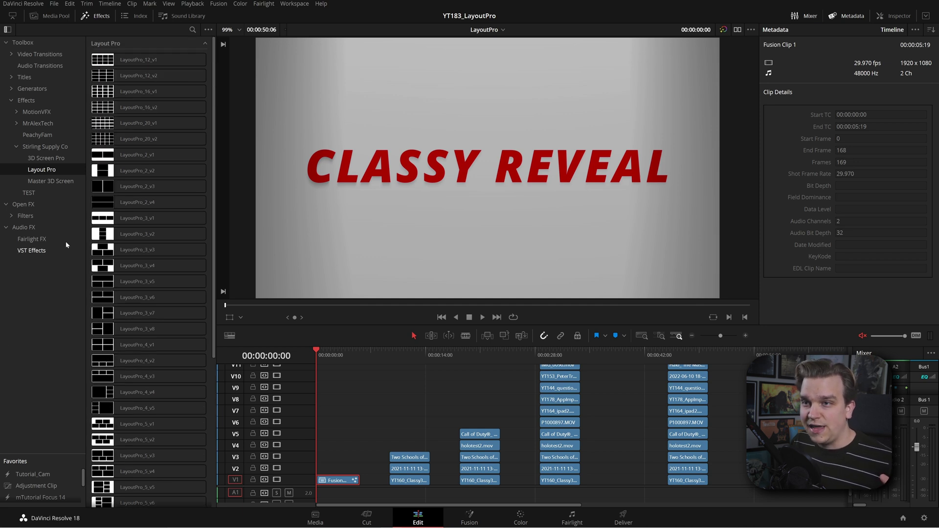
Apply LayoutPro_2_v1 to Fusion Clip 1 and show its controls in Inspector Effects.
{"action": "left_click_drag", "start_coordinate": [143, 156], "coordinate": [338, 481]}
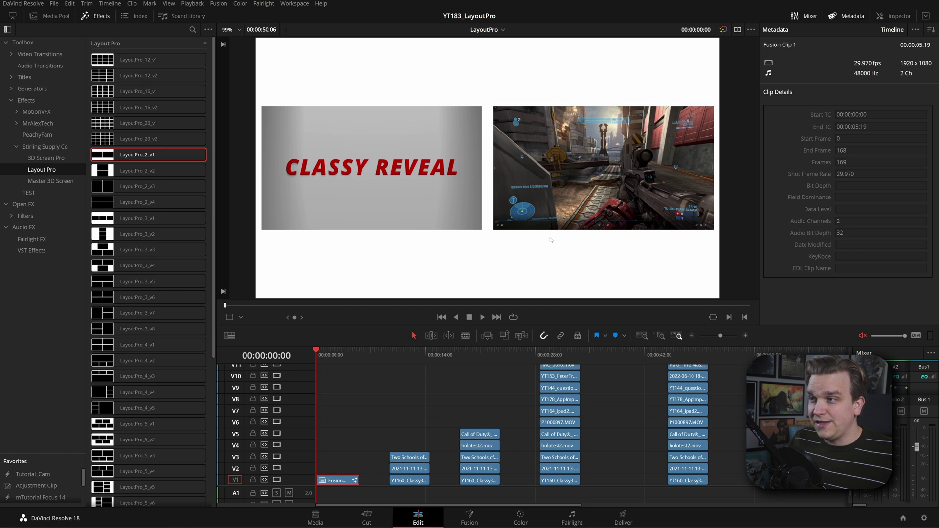
{"action": "left_click", "coordinate": [896, 16]}
{"action": "left_click", "coordinate": [835, 50]}
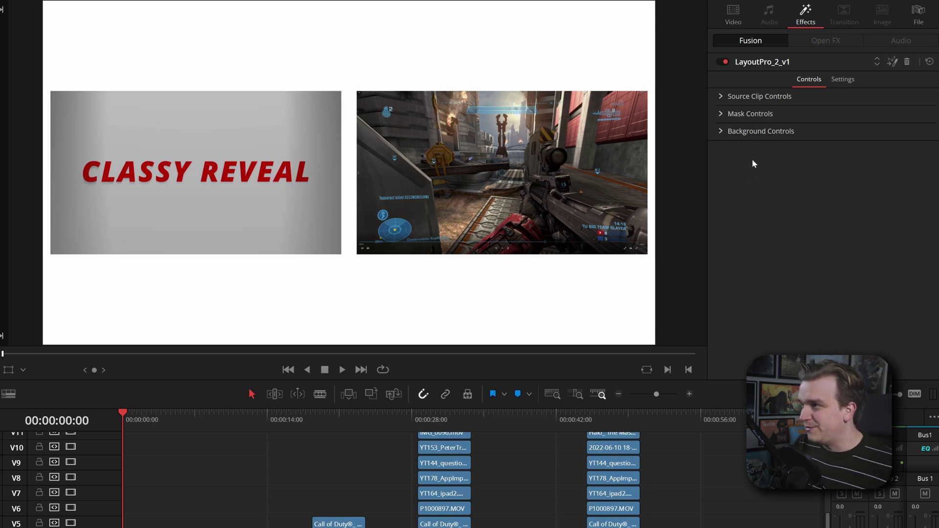
Set Source 1 to X 0.226, size 0.73; mask Y 0.517, height 0.307, width 0.409, radius 1.0.
{"action": "left_click", "coordinate": [719, 99]}
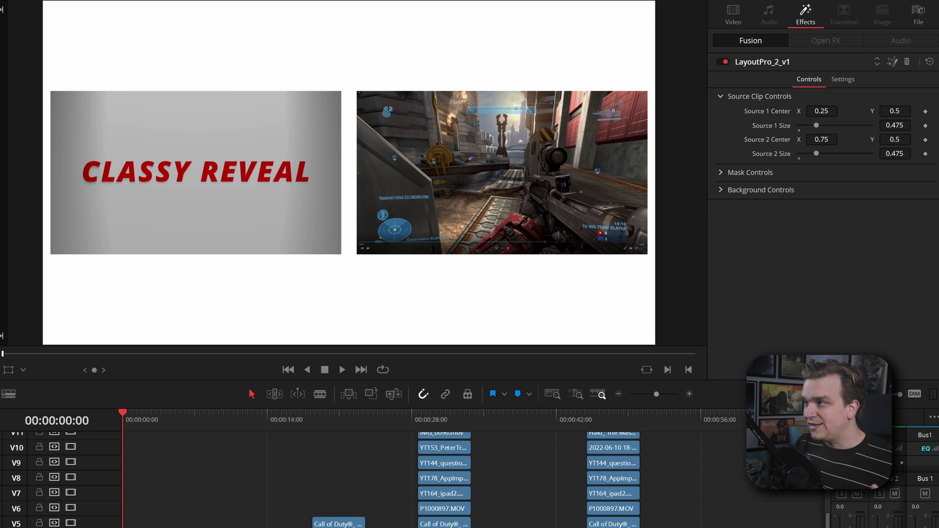
{"action": "left_click_drag", "start_coordinate": [822, 111], "coordinate": [802, 110]}
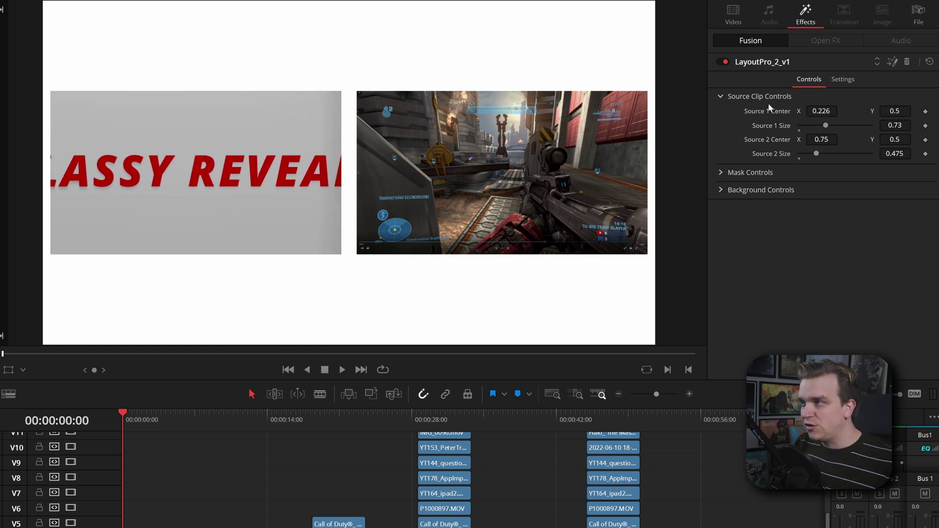
{"action": "left_click", "coordinate": [722, 173]}
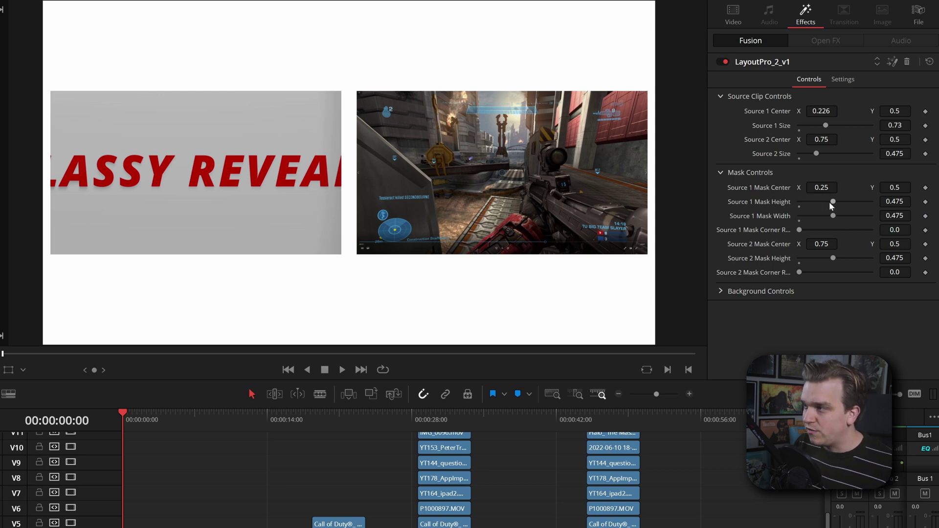
{"action": "mouse_move", "coordinate": [894, 189]}
{"action": "left_mouse_down"}
{"action": "mouse_move", "coordinate": [904, 189]}
{"action": "mouse_move", "coordinate": [885, 189]}
{"action": "mouse_move", "coordinate": [895, 188]}
{"action": "left_mouse_up"}
{"action": "left_click_drag", "start_coordinate": [837, 203], "coordinate": [821, 205]}
{"action": "left_click_drag", "start_coordinate": [895, 215], "coordinate": [878, 230]}
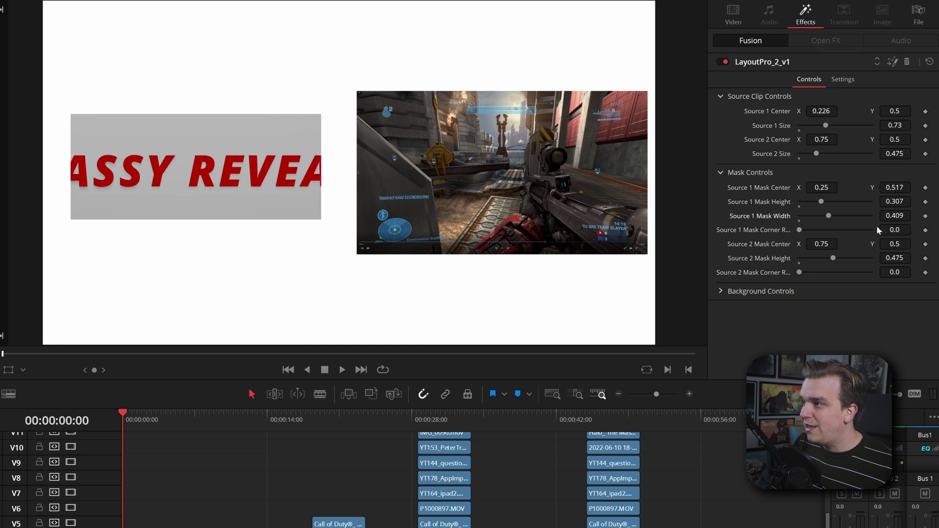
{"action": "left_click_drag", "start_coordinate": [800, 230], "coordinate": [872, 230]}
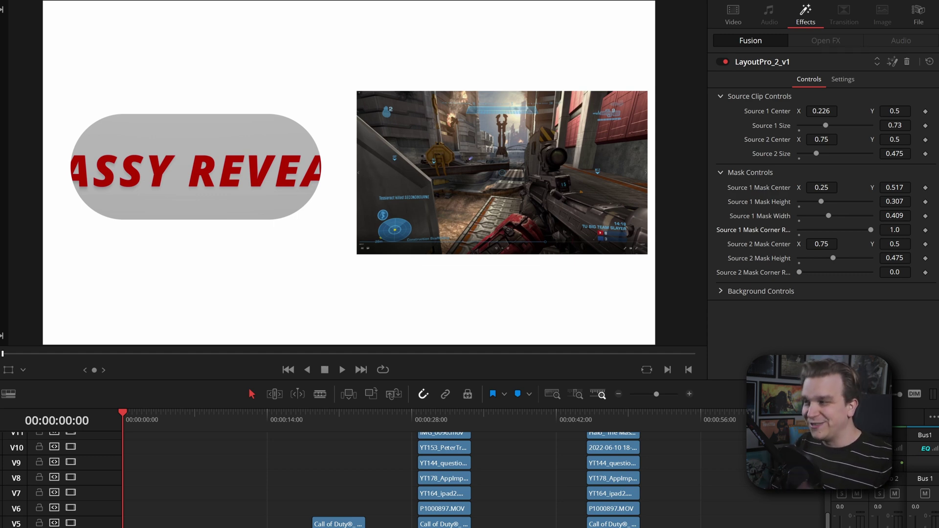
{"action": "left_click", "coordinate": [720, 173]}
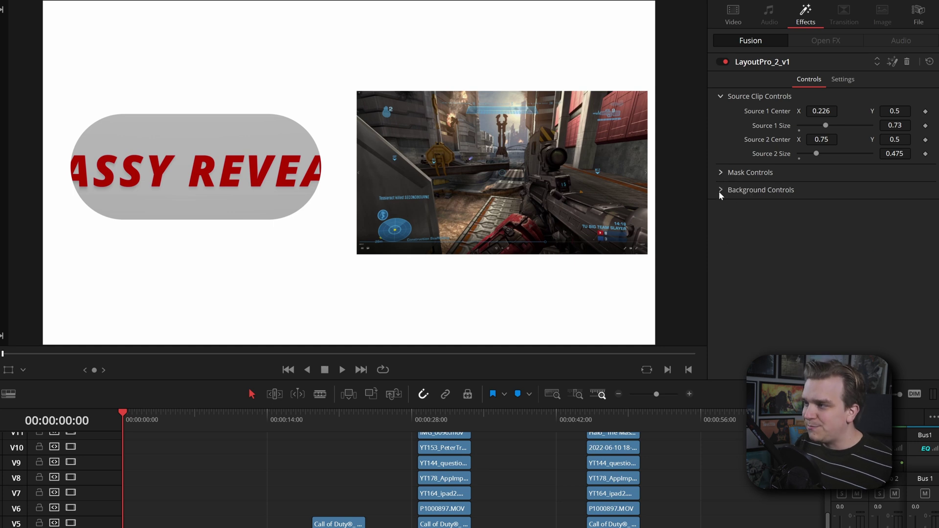
Make the layout's own background colour fully transparent.
{"action": "left_click", "coordinate": [719, 190]}
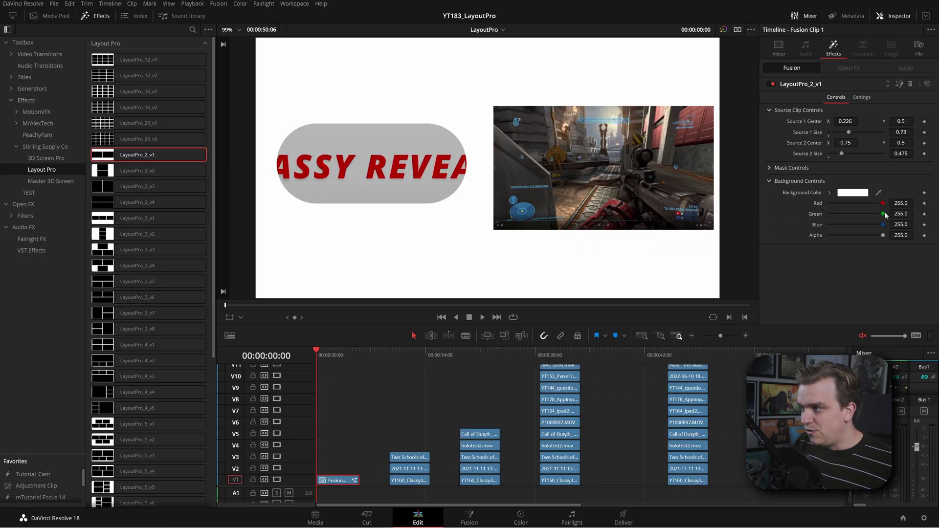
{"action": "left_click_drag", "start_coordinate": [886, 215], "coordinate": [850, 224]}
{"action": "double_click", "coordinate": [883, 203]}
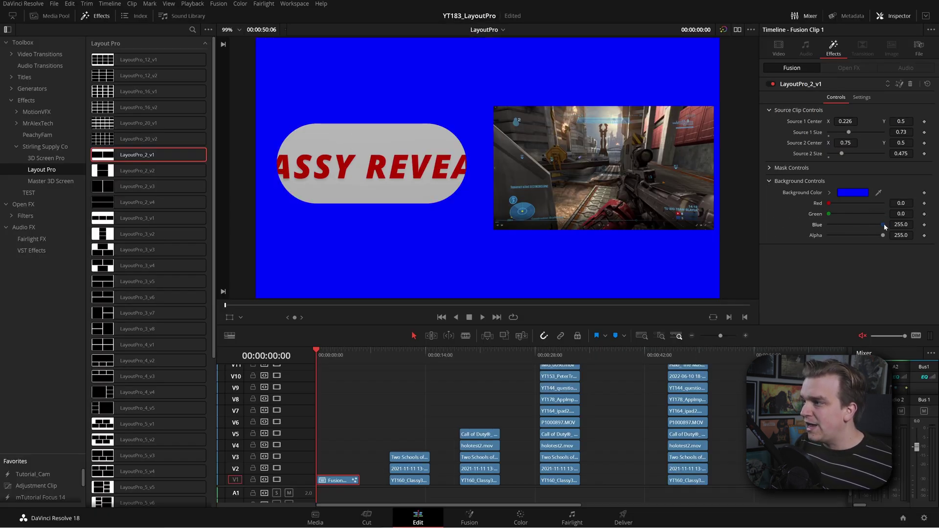
{"action": "double_click", "coordinate": [883, 225]}
{"action": "double_click", "coordinate": [884, 236]}
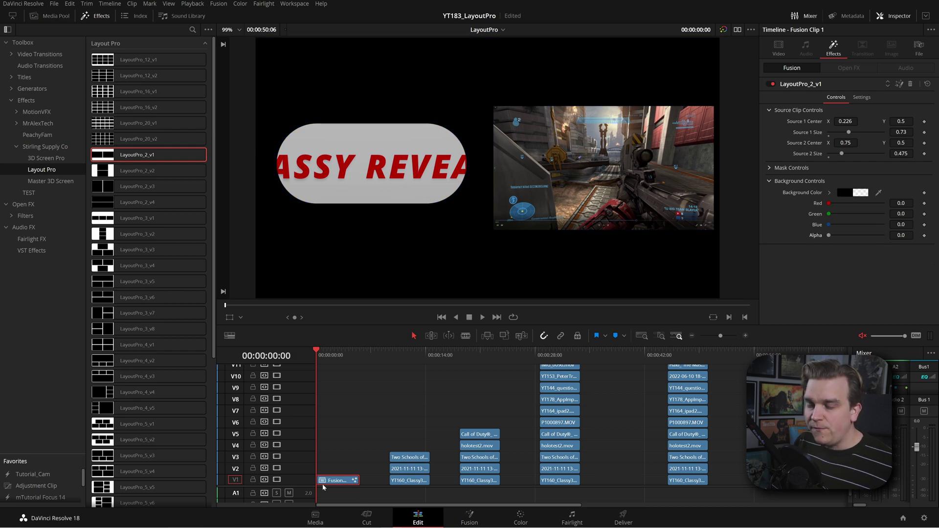
Move the Fusion clip up to V2 and place a Solid Color generator on V1 beneath it.
{"action": "left_click_drag", "start_coordinate": [326, 484], "coordinate": [326, 473]}
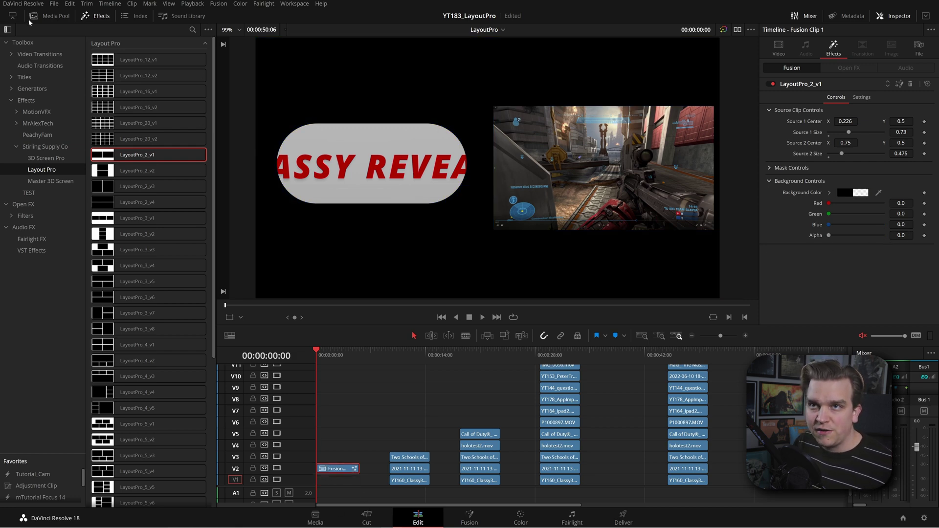
{"action": "left_click", "coordinate": [49, 16]}
{"action": "left_click", "coordinate": [32, 332]}
{"action": "left_click_drag", "start_coordinate": [123, 445], "coordinate": [335, 472]}
Colour the Solid Color clip light grey and show the Layout Pro presets in Effects.
{"action": "left_click", "coordinate": [337, 481]}
{"action": "left_click", "coordinate": [828, 96]}
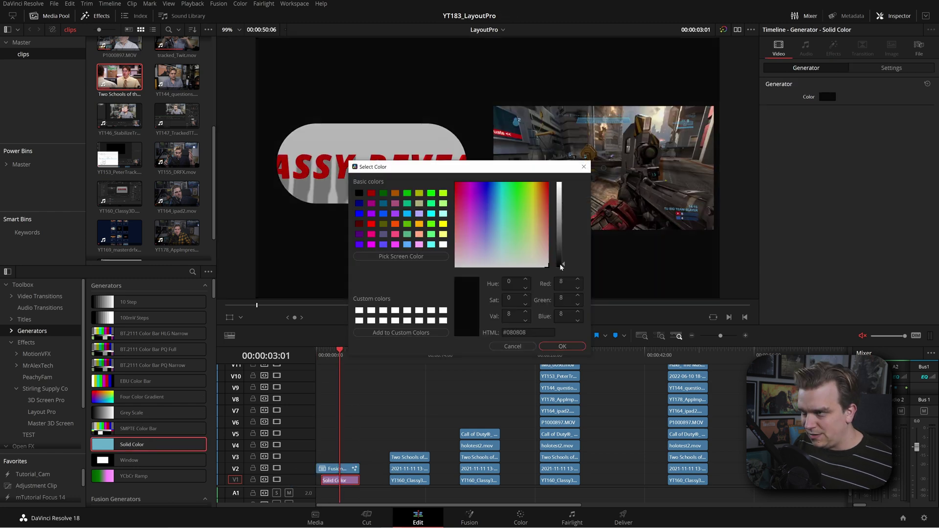
{"action": "left_click", "coordinate": [562, 346]}
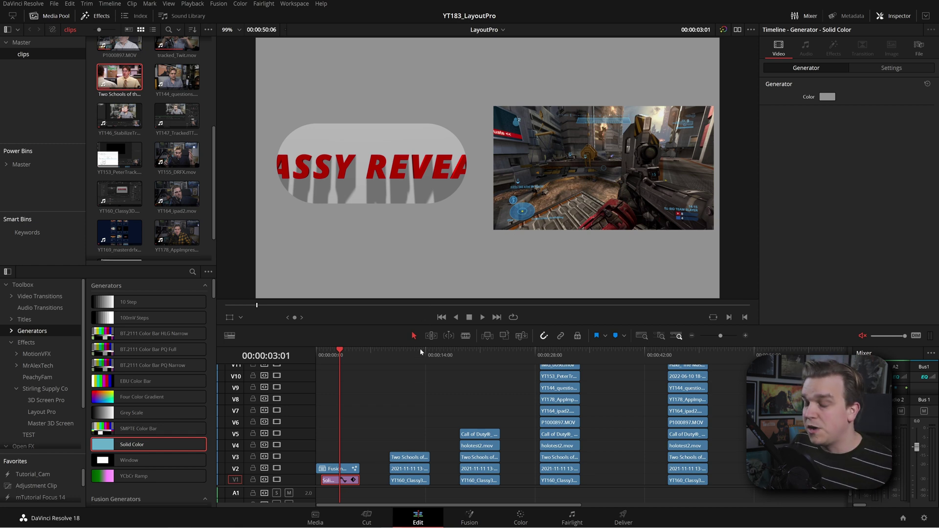
{"action": "left_click", "coordinate": [414, 376]}
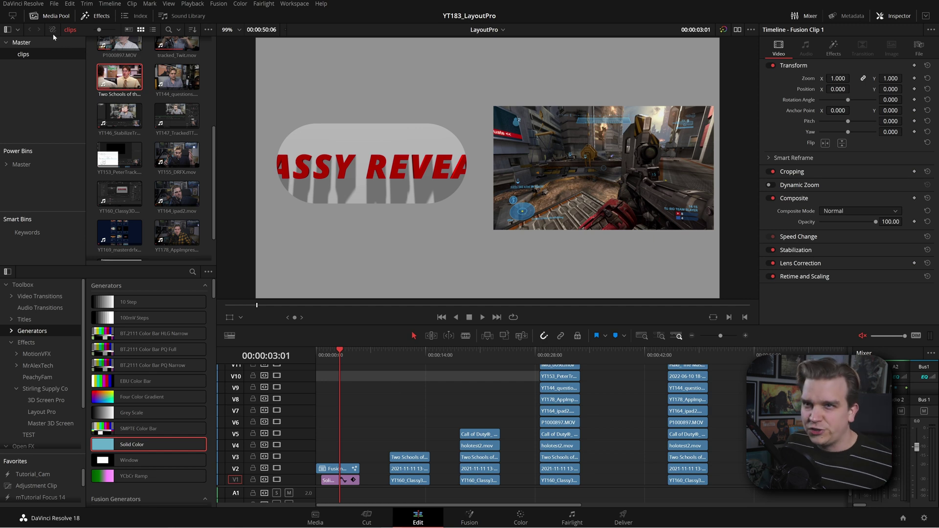
{"action": "left_click", "coordinate": [64, 17]}
{"action": "left_click", "coordinate": [42, 169]}
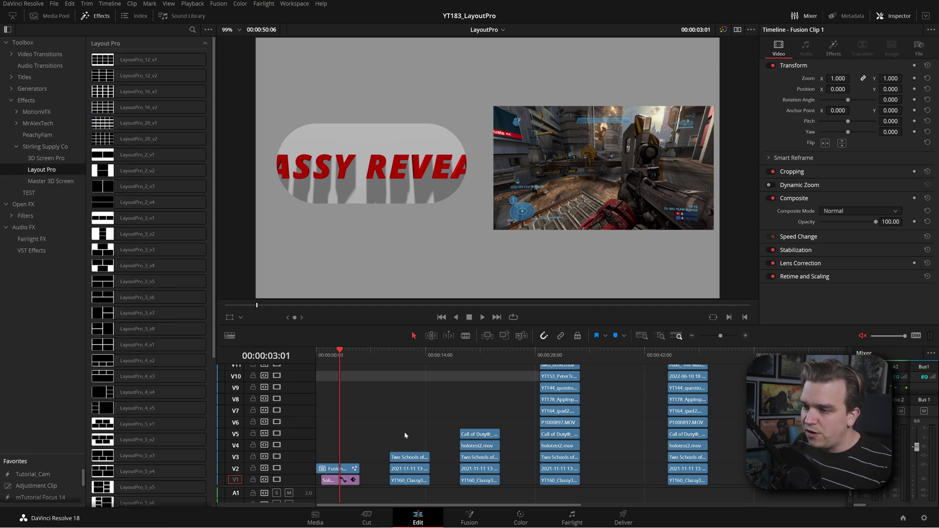
Combine the three stacked V1–V3 clips into one Fusion clip.
{"action": "left_click_drag", "start_coordinate": [418, 473], "coordinate": [411, 481]}
{"action": "right_click", "coordinate": [407, 481]}
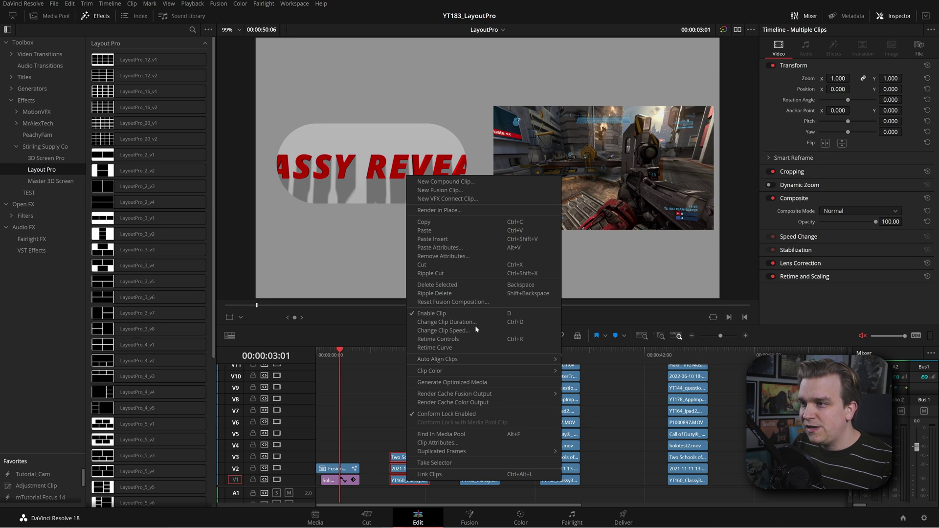
{"action": "left_click", "coordinate": [444, 191]}
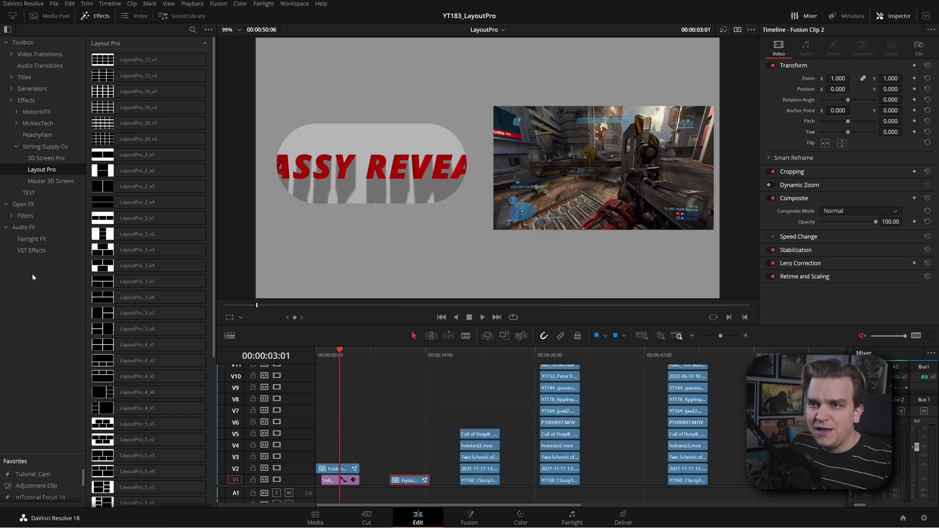
Try LayoutPro_3_v4 on the Fusion clip, remove it, and apply LayoutPro_3_v5 instead.
{"action": "left_click_drag", "start_coordinate": [146, 266], "coordinate": [409, 481]}
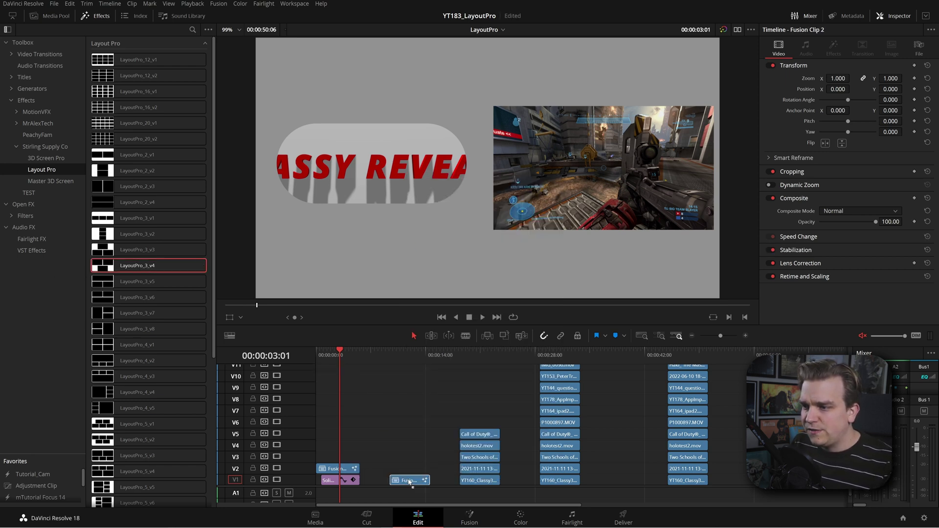
{"action": "left_click", "coordinate": [395, 350]}
{"action": "left_click_drag", "start_coordinate": [396, 350], "coordinate": [410, 351]}
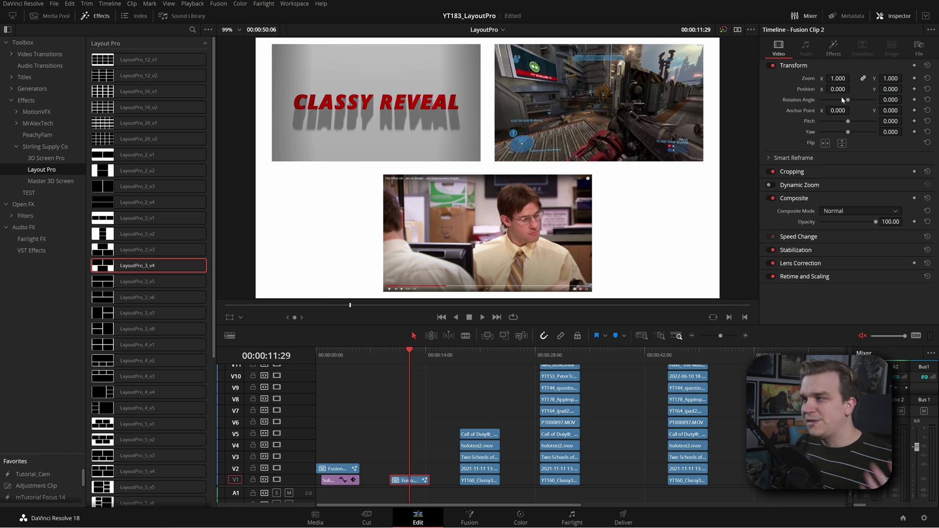
{"action": "left_click", "coordinate": [841, 47]}
{"action": "left_click", "coordinate": [910, 85]}
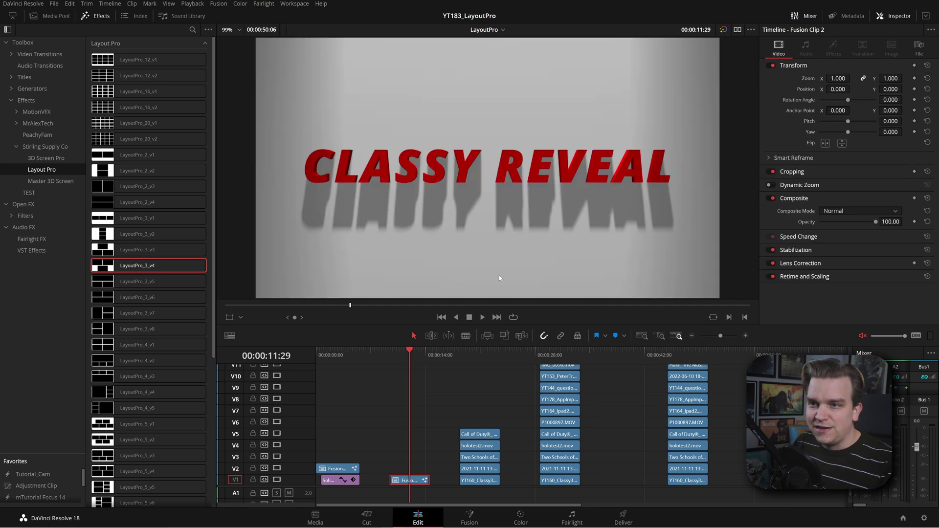
{"action": "left_click_drag", "start_coordinate": [147, 281], "coordinate": [419, 482]}
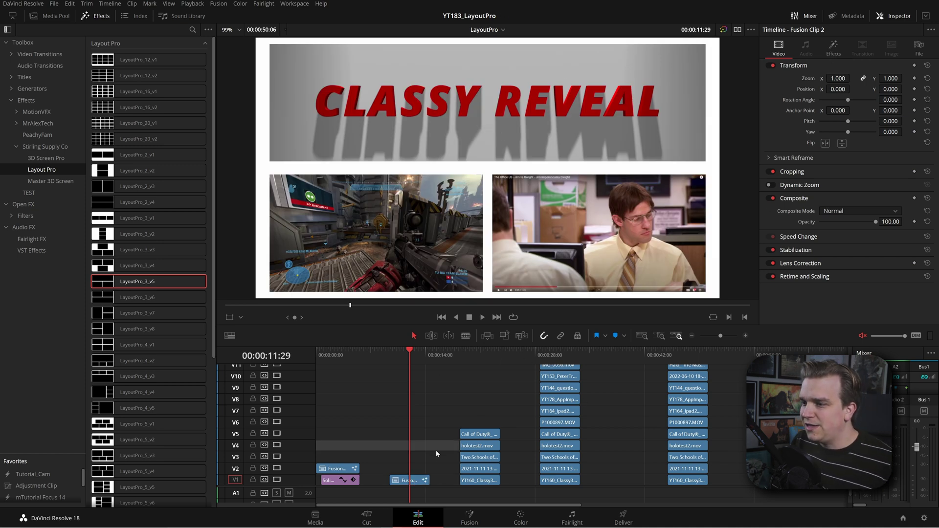
Narrow the top title panel into a rounded pill in Mask Controls; select the five-clip stack.
{"action": "left_click", "coordinate": [412, 482]}
{"action": "left_click", "coordinate": [834, 49]}
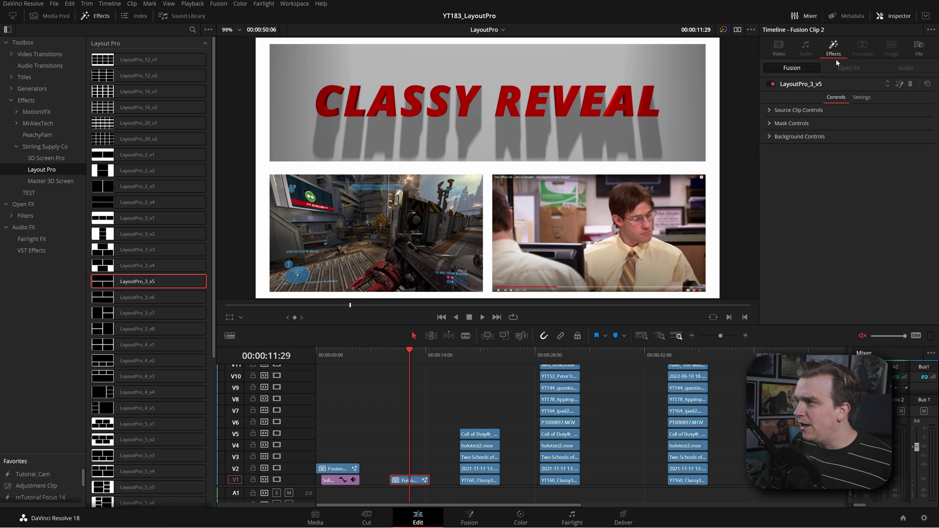
{"action": "left_click", "coordinate": [771, 124]}
{"action": "mouse_move", "coordinate": [880, 156]}
{"action": "left_mouse_down"}
{"action": "mouse_move", "coordinate": [835, 166]}
{"action": "mouse_move", "coordinate": [883, 167]}
{"action": "left_mouse_up"}
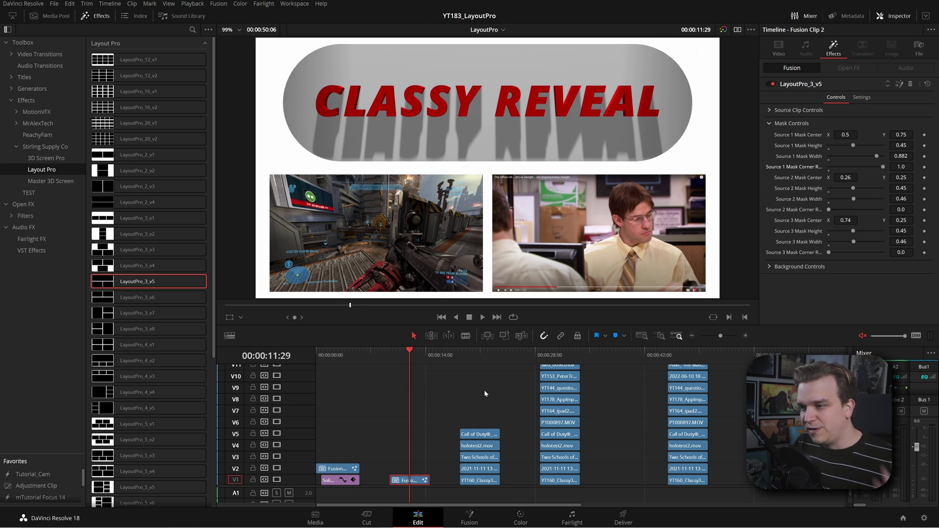
{"action": "left_click_drag", "start_coordinate": [476, 403], "coordinate": [483, 484]}
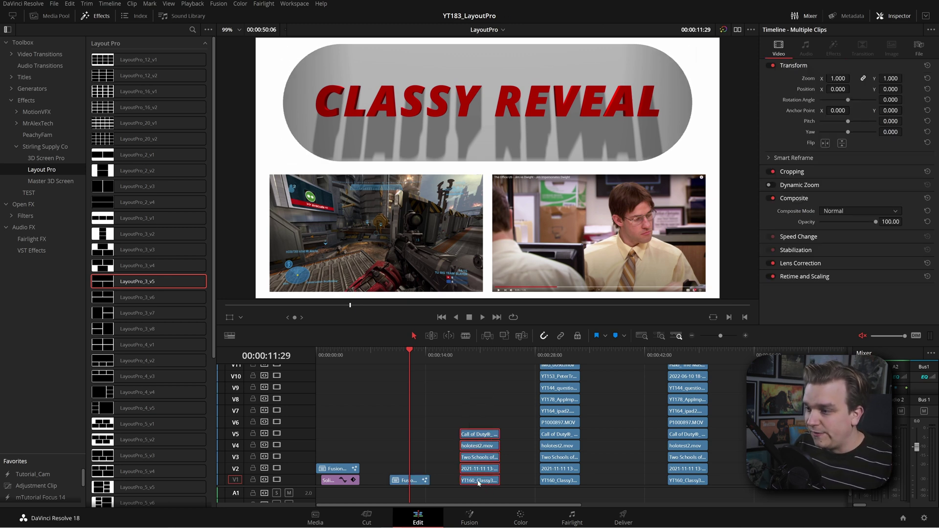
{"action": "right_click", "coordinate": [479, 484]}
Merge the five clips into a Fusion clip and apply LayoutPro_5_v4 to it.
{"action": "left_click", "coordinate": [510, 194]}
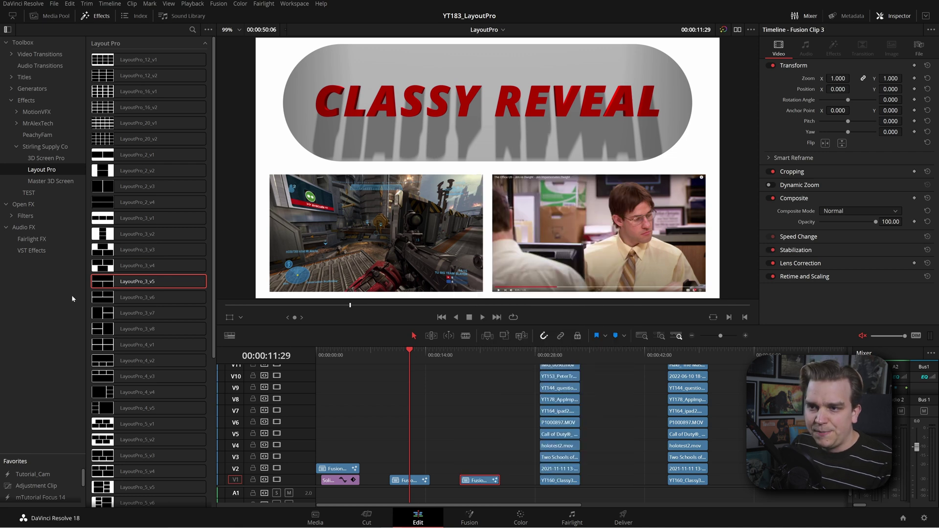
{"action": "scroll", "coordinate": [142, 274], "scroll_direction": "down", "scroll_amount": 6}
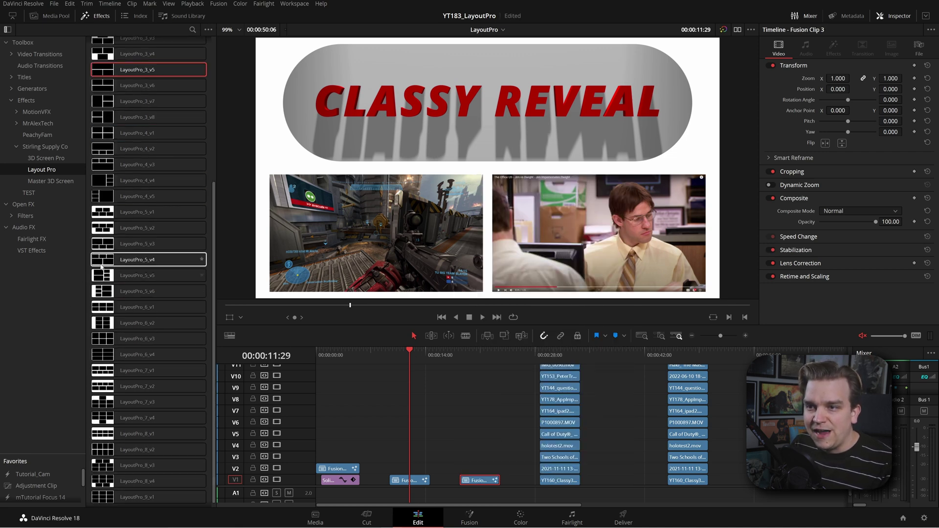
{"action": "left_click_drag", "start_coordinate": [101, 267], "coordinate": [482, 479]}
{"action": "left_click_drag", "start_coordinate": [472, 350], "coordinate": [486, 366]}
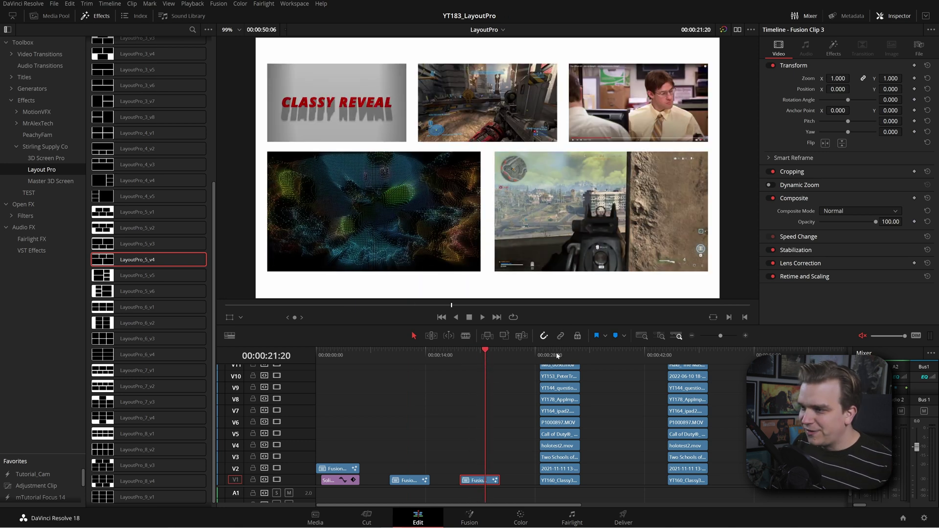
Jump to the clip stack at 30:20 and marquee-select its clips.
{"action": "left_click", "coordinate": [556, 355]}
{"action": "left_click_drag", "start_coordinate": [606, 485], "coordinate": [546, 356]}
{"action": "scroll", "coordinate": [416, 445], "scroll_direction": "down", "scroll_amount": 2}
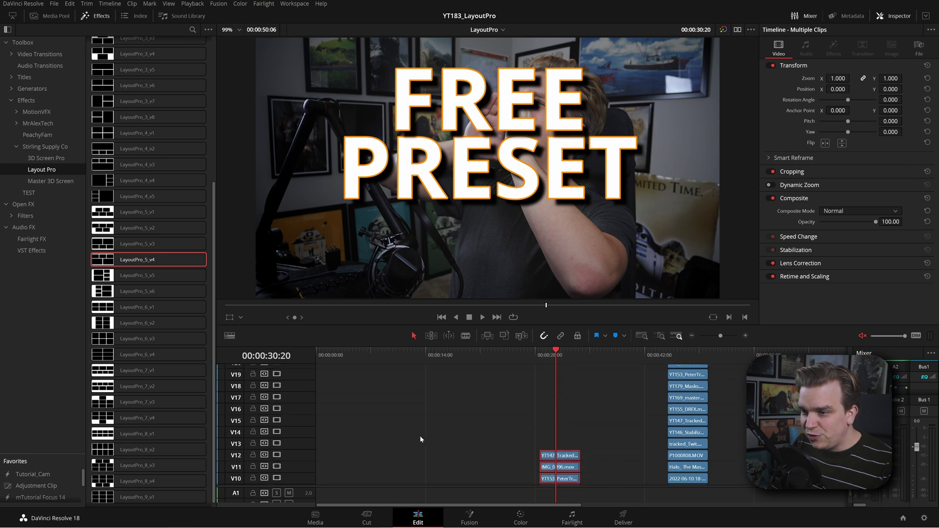
Combine the twelve stacked clips into a Fusion clip and apply LayoutPro_12_v2.
{"action": "right_click", "coordinate": [573, 456]}
{"action": "left_click", "coordinate": [609, 172]}
{"action": "scroll", "coordinate": [600, 425], "scroll_direction": "up", "scroll_amount": 3}
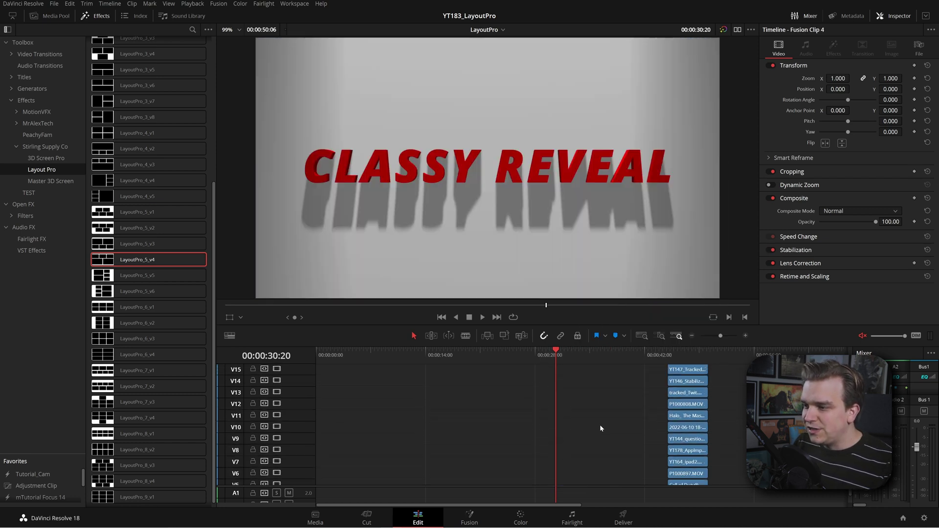
{"action": "scroll", "coordinate": [597, 443], "scroll_direction": "down", "scroll_amount": 3}
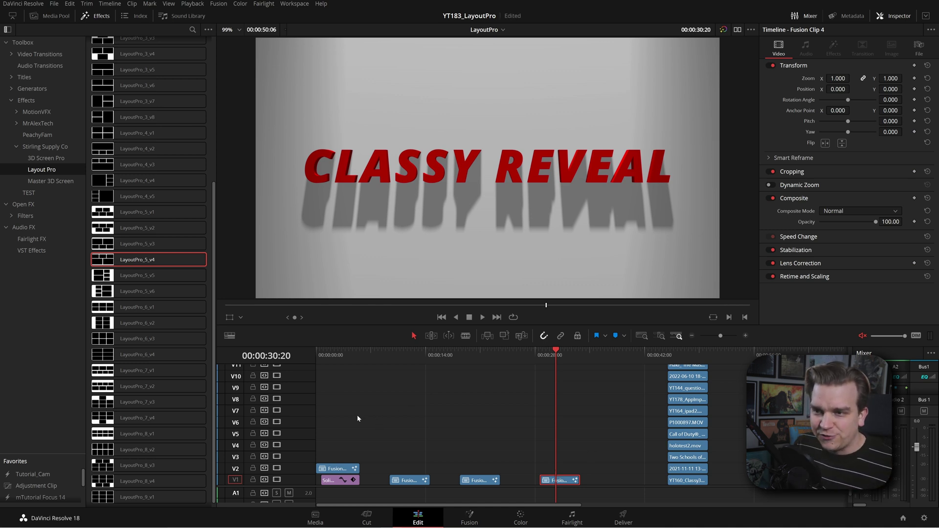
{"action": "scroll", "coordinate": [142, 342], "scroll_direction": "up", "scroll_amount": 5}
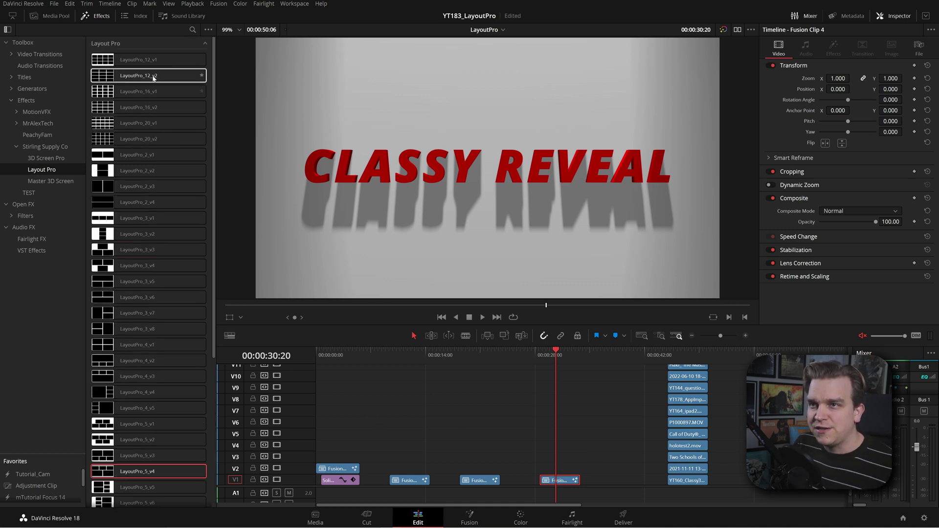
{"action": "left_click_drag", "start_coordinate": [154, 78], "coordinate": [560, 482]}
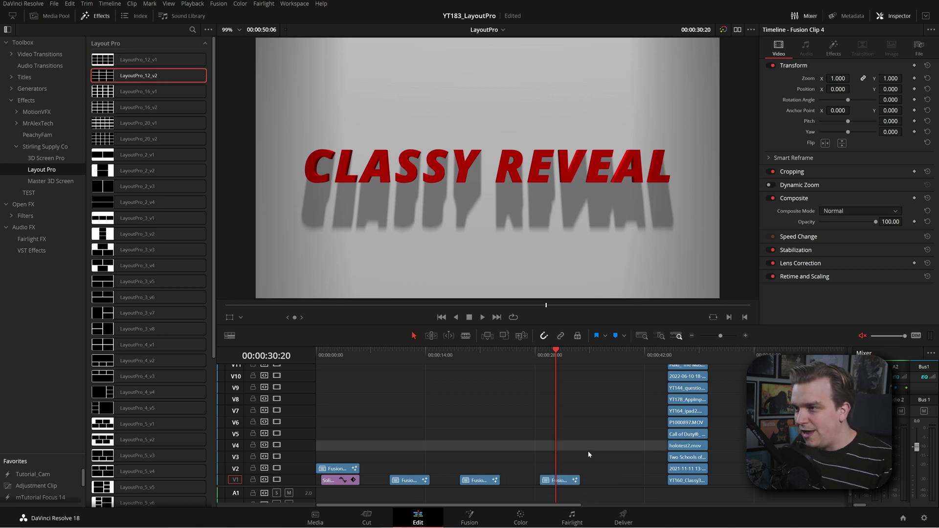
{"action": "left_click", "coordinate": [551, 353]}
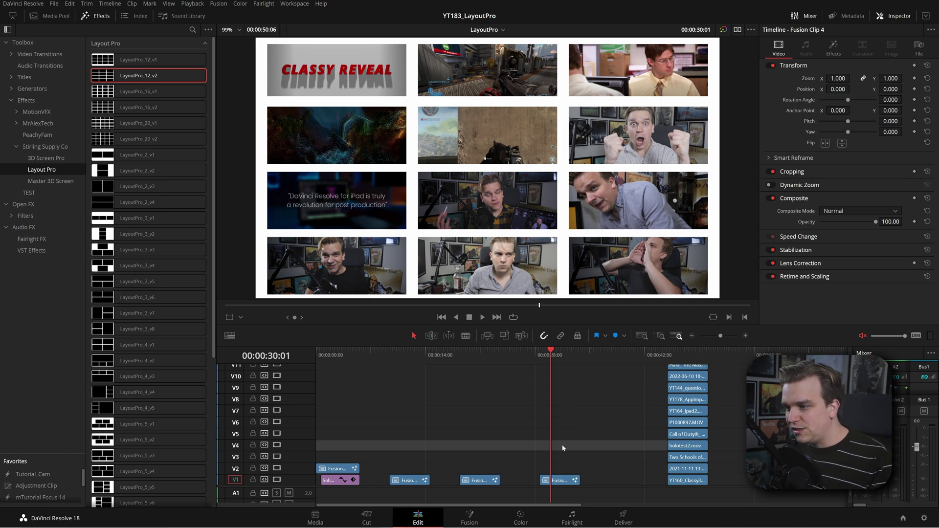
Replace the LayoutPro_12_v2 effect with LayoutPro_12_v1 on the twelve-clip Fusion clip.
{"action": "left_click", "coordinate": [559, 481]}
{"action": "left_click", "coordinate": [834, 49]}
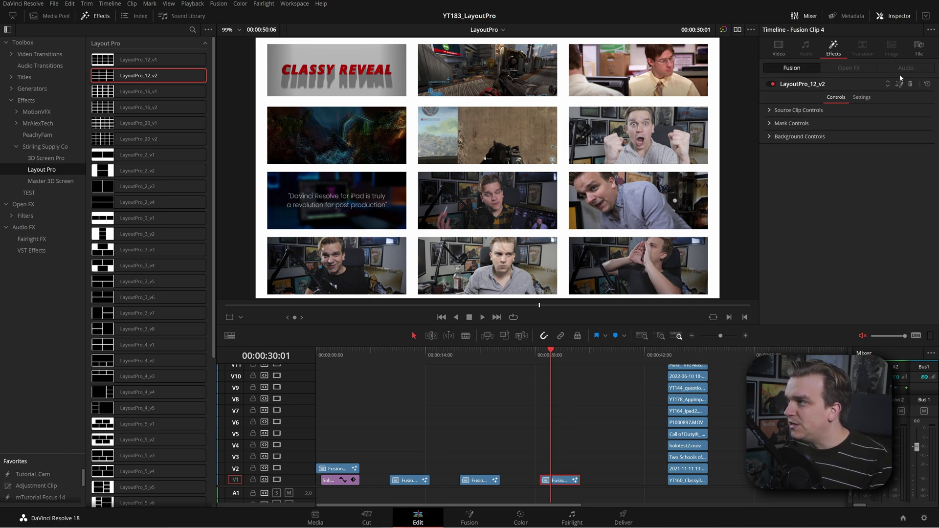
{"action": "left_click", "coordinate": [911, 86]}
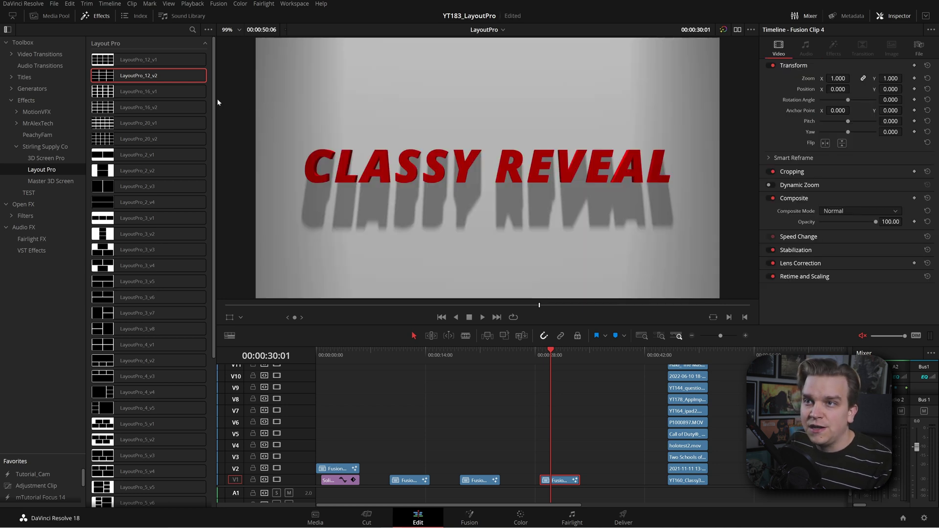
{"action": "left_click_drag", "start_coordinate": [138, 60], "coordinate": [562, 482]}
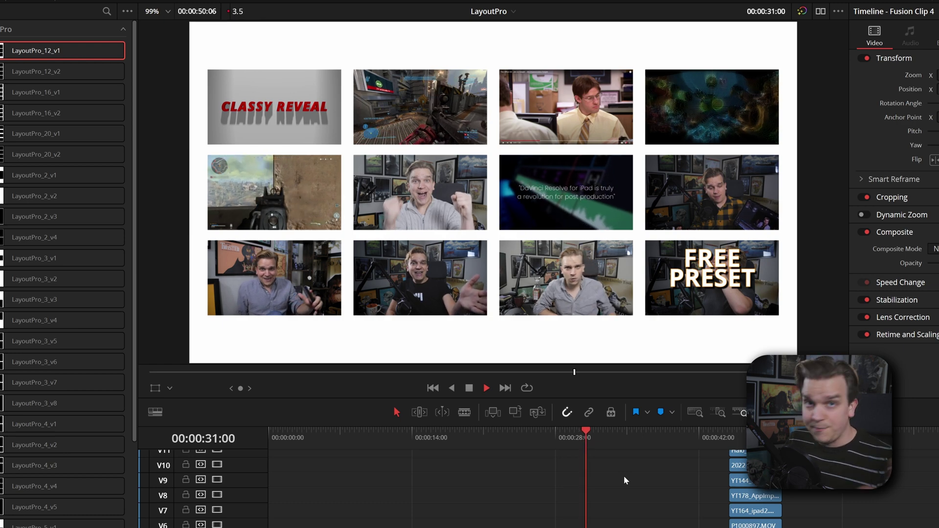
Stop playback and set Playback > Render Cache to Smart.
{"action": "key", "text": "space"}
{"action": "left_click", "coordinate": [192, 3]}
{"action": "mouse_move", "coordinate": [207, 45]}
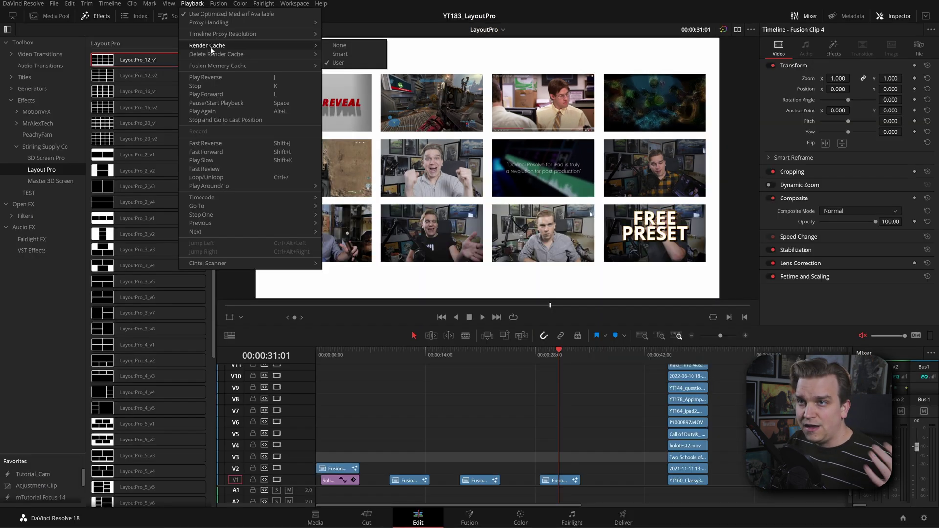
{"action": "left_click", "coordinate": [344, 55]}
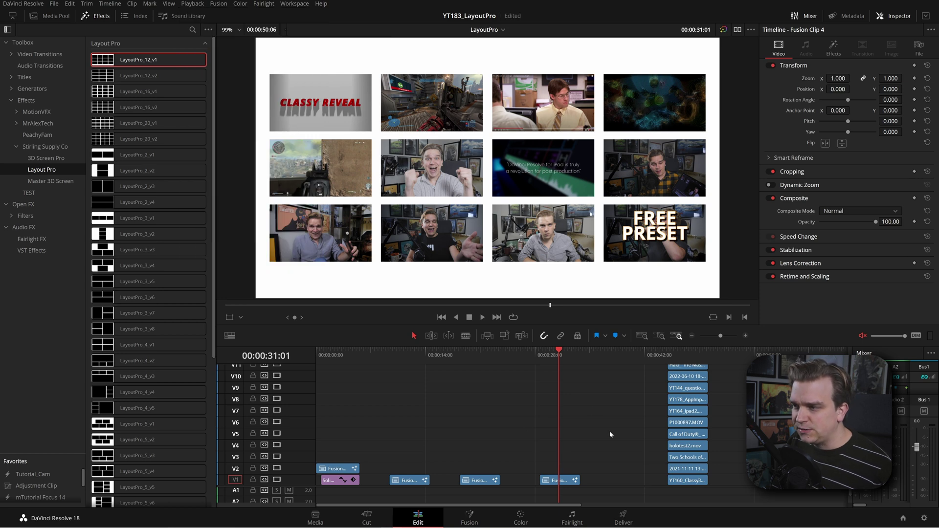
{"action": "left_click", "coordinate": [555, 357]}
{"action": "key", "text": "j"}
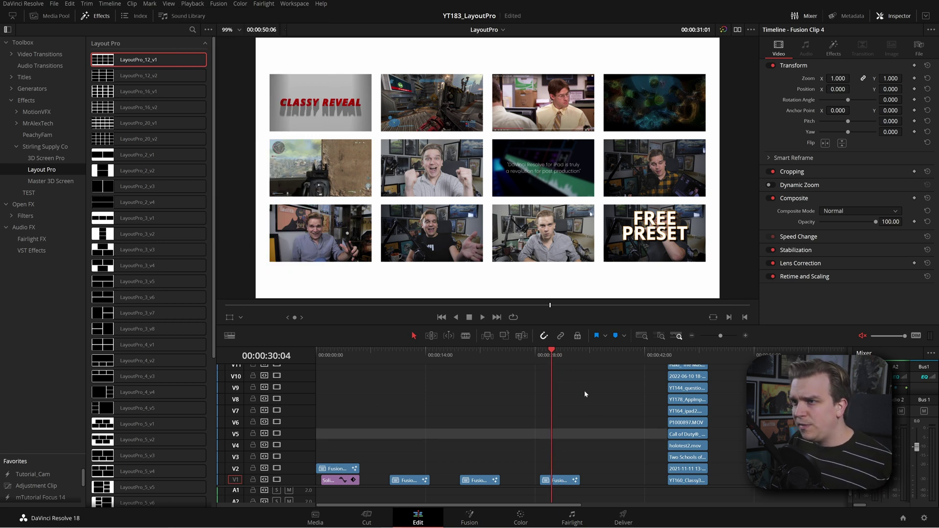
Flag Fusion Clip 4's LayoutPro_12_v1 effect filter for render caching.
{"action": "left_click", "coordinate": [553, 482]}
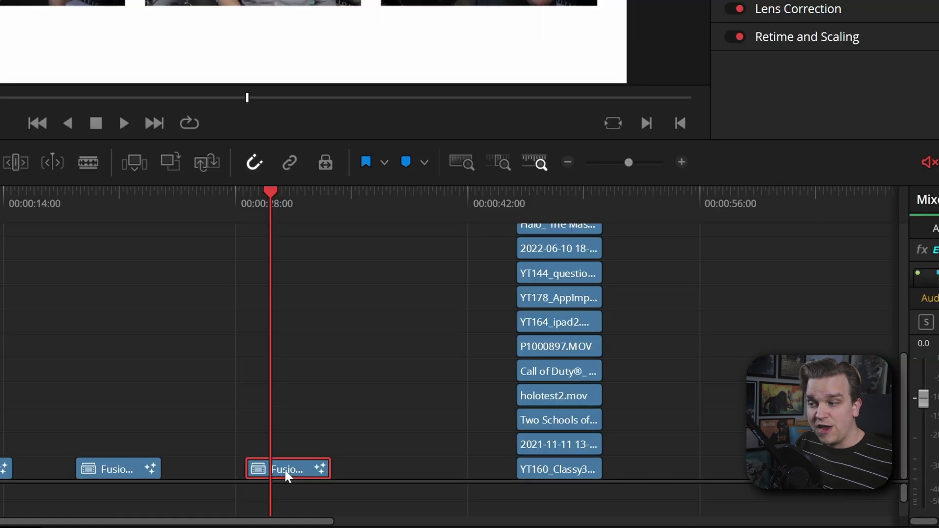
{"action": "right_click", "coordinate": [558, 481]}
{"action": "mouse_move", "coordinate": [361, 355]}
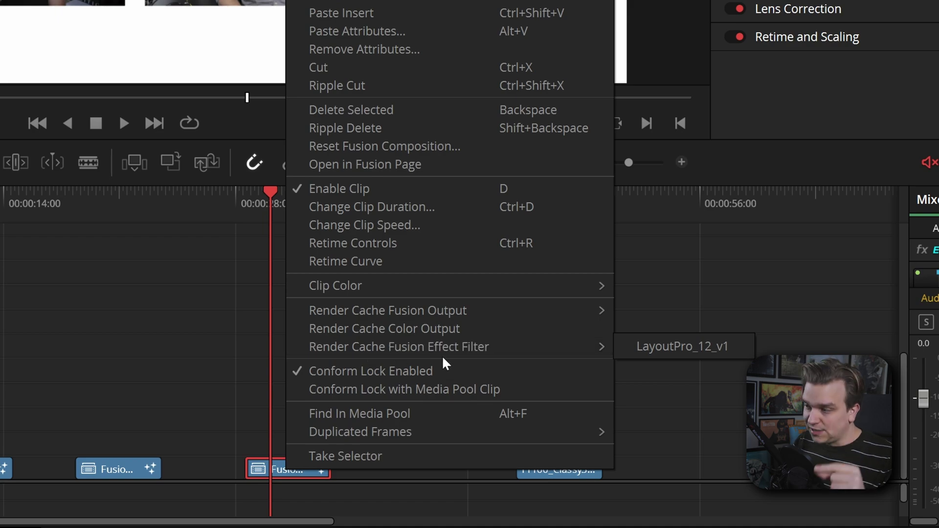
{"action": "left_click", "coordinate": [636, 347]}
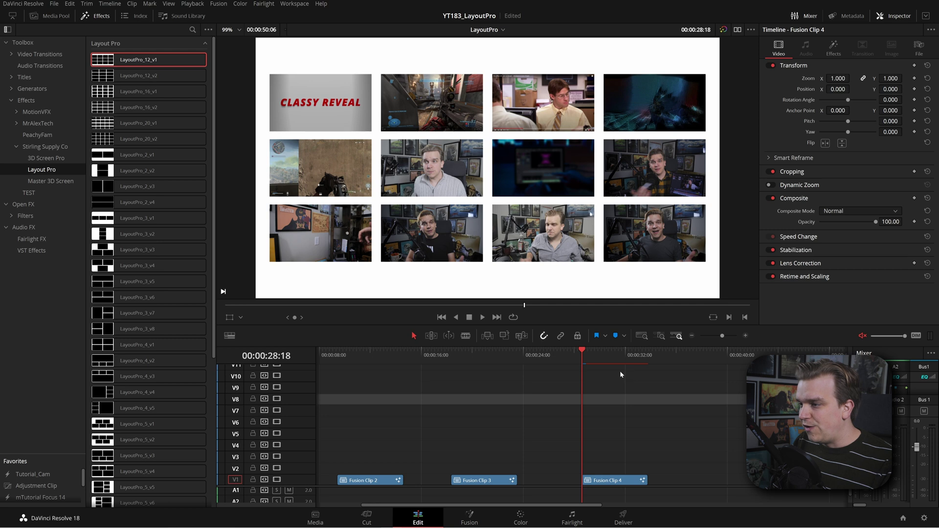
{"action": "key", "text": "space"}
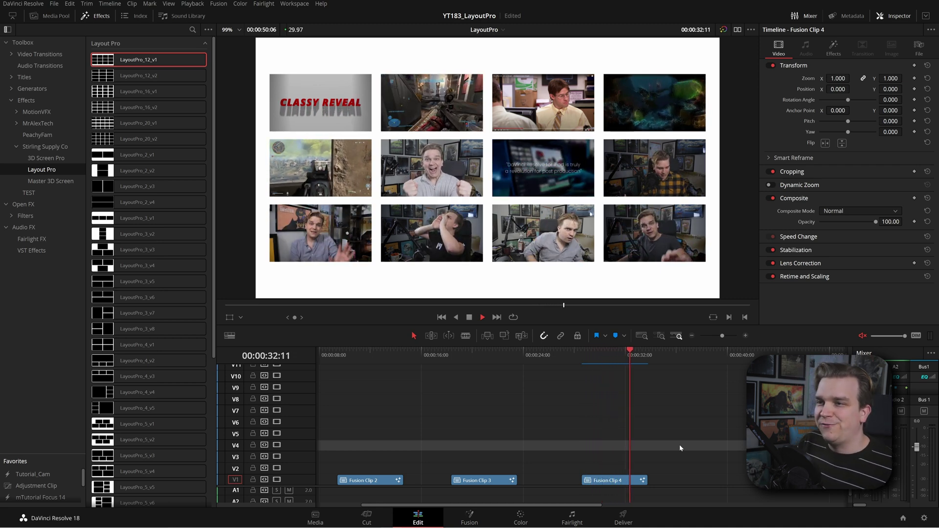
{"action": "key", "text": "space"}
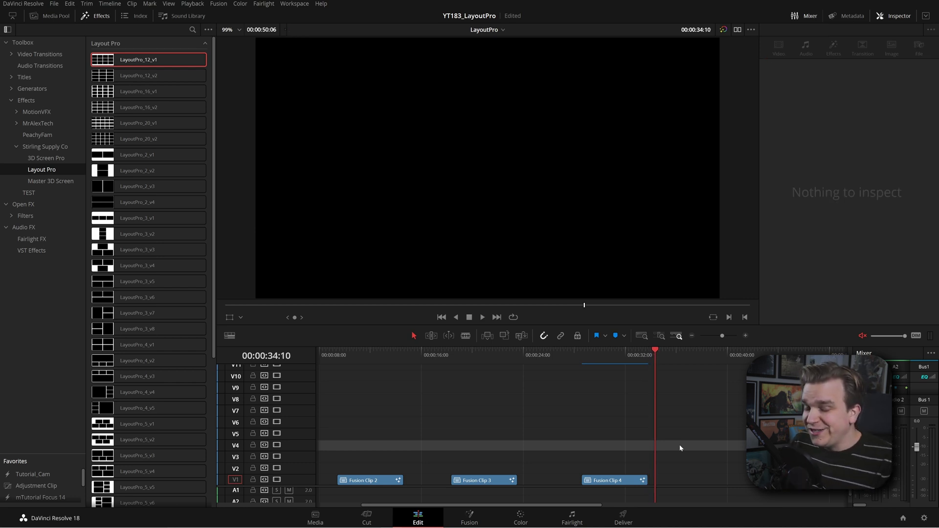
{"action": "scroll", "coordinate": [507, 419], "scroll_direction": "down", "scroll_amount": 5}
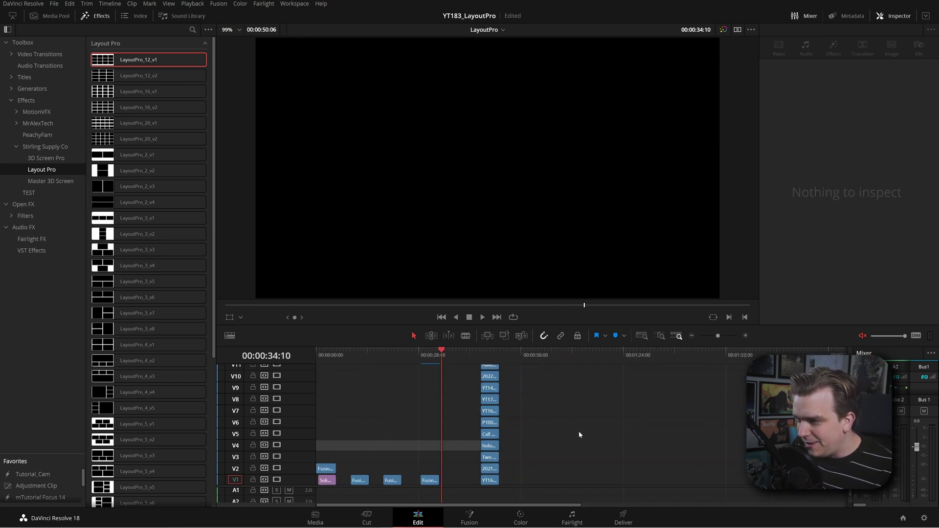
Merge the 20-clip stack into Fusion Clip 5 and apply the LayoutPro_20_v2 grid.
{"action": "left_click_drag", "start_coordinate": [549, 482], "coordinate": [507, 358]}
{"action": "right_click", "coordinate": [512, 384]}
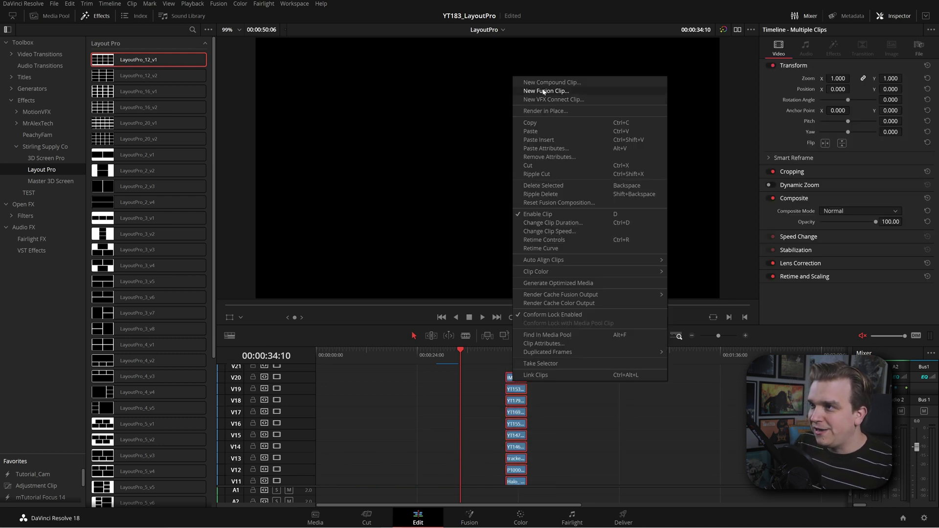
{"action": "left_click", "coordinate": [540, 92]}
{"action": "left_click", "coordinate": [513, 352]}
{"action": "scroll", "coordinate": [536, 420], "scroll_direction": "down", "scroll_amount": 5}
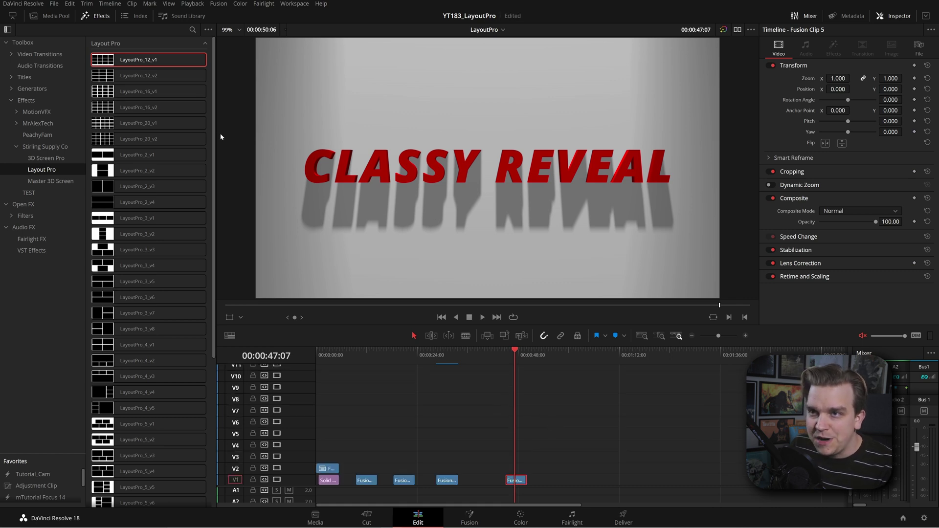
{"action": "left_click_drag", "start_coordinate": [139, 139], "coordinate": [520, 484]}
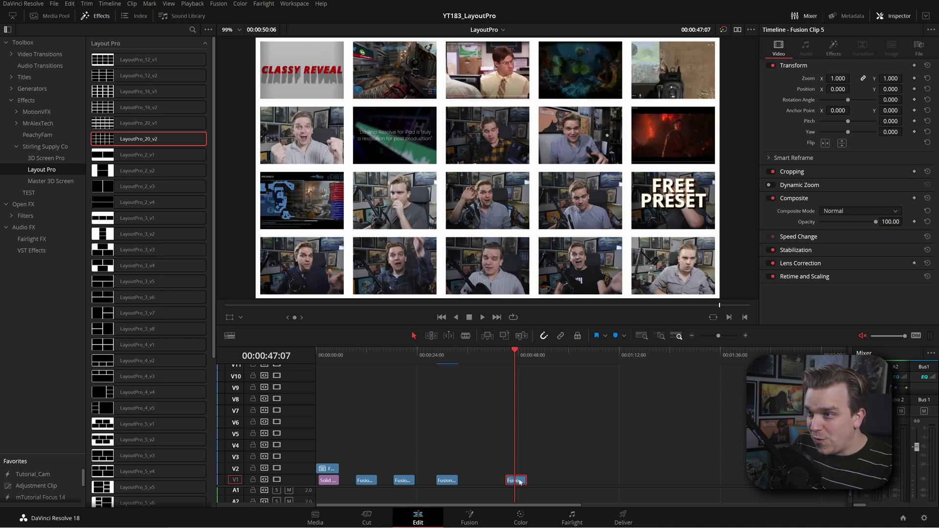
{"action": "left_click", "coordinate": [629, 445]}
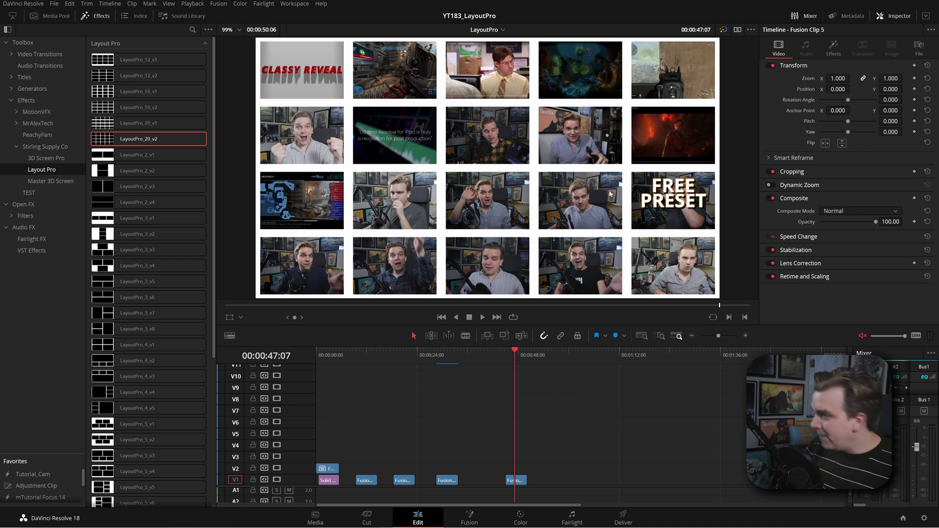
Open the LayoutPro_20_v2 effect controls and review its Source Clip Controls.
{"action": "left_click", "coordinate": [833, 48]}
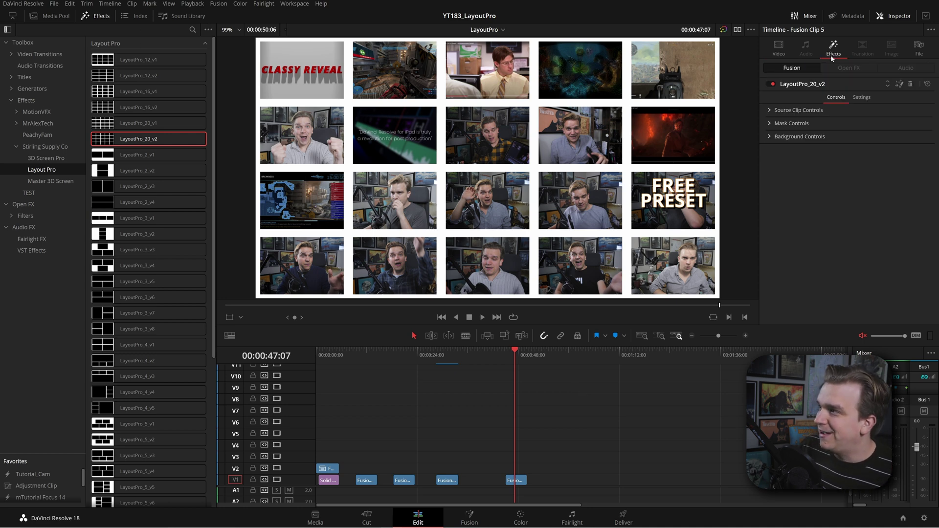
{"action": "left_click", "coordinate": [769, 110]}
{"action": "scroll", "coordinate": [831, 196], "scroll_direction": "down", "scroll_amount": 6}
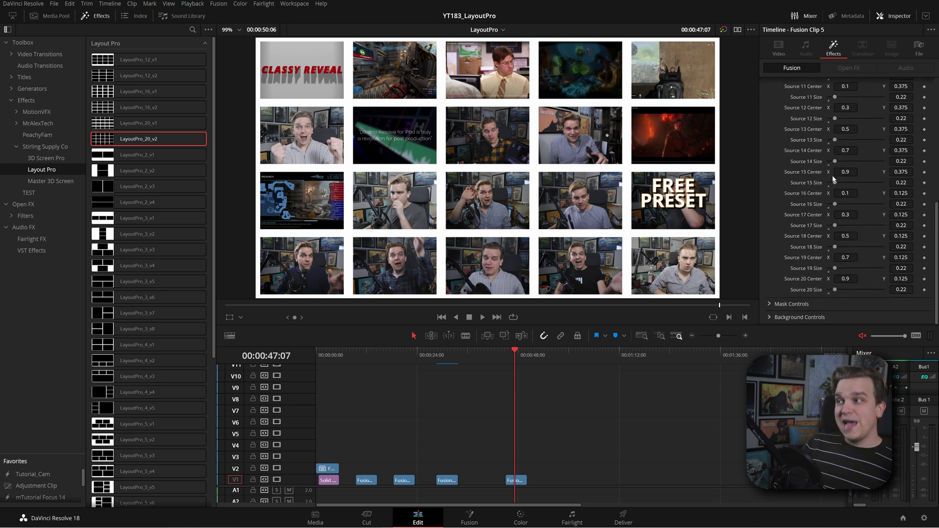
{"action": "scroll", "coordinate": [770, 119], "scroll_direction": "up", "scroll_amount": 5}
{"action": "left_click", "coordinate": [769, 111]}
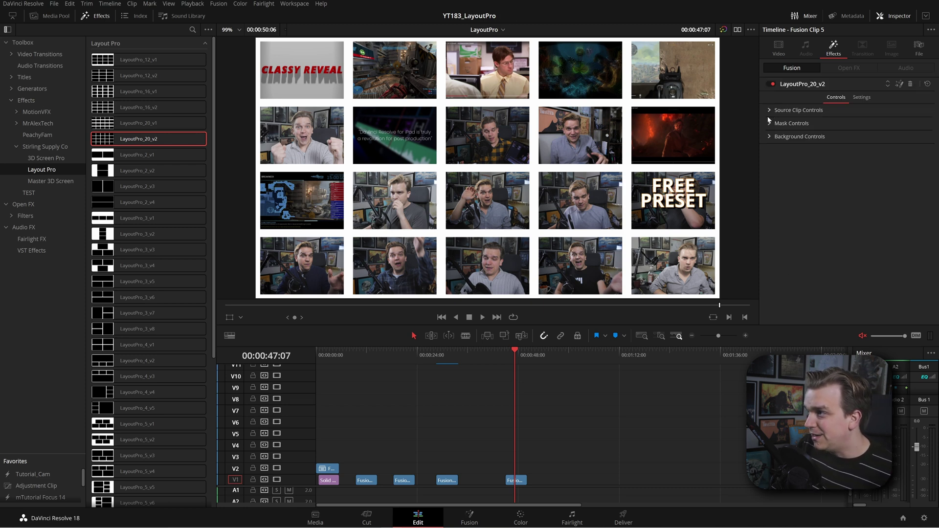
Expand and review the Mask Controls, then collapse them again.
{"action": "left_click", "coordinate": [769, 124]}
{"action": "scroll", "coordinate": [801, 145], "scroll_direction": "down", "scroll_amount": 6}
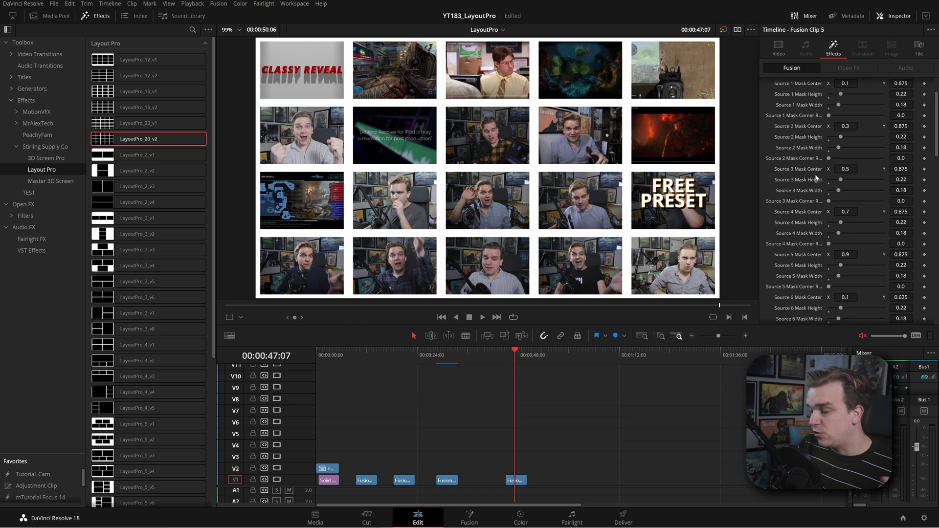
{"action": "scroll", "coordinate": [827, 220], "scroll_direction": "up", "scroll_amount": 6}
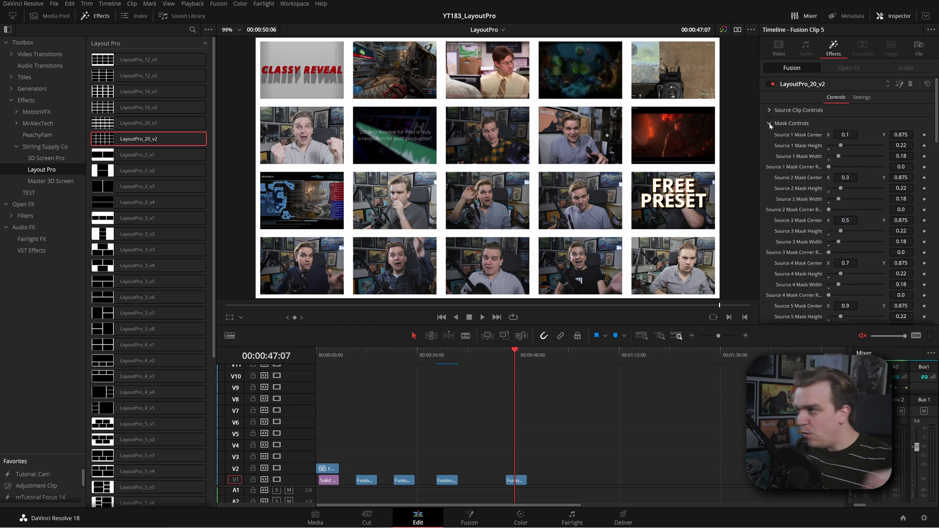
{"action": "left_click", "coordinate": [770, 124]}
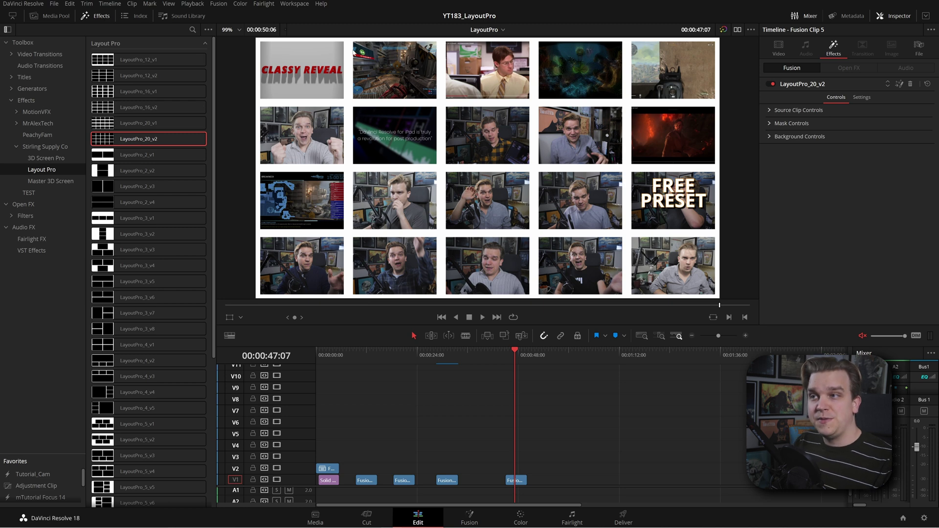
Open Fusion Clip 5 in its own timeline and select the YT160_Classy3D.mov clip.
{"action": "right_click", "coordinate": [521, 484]}
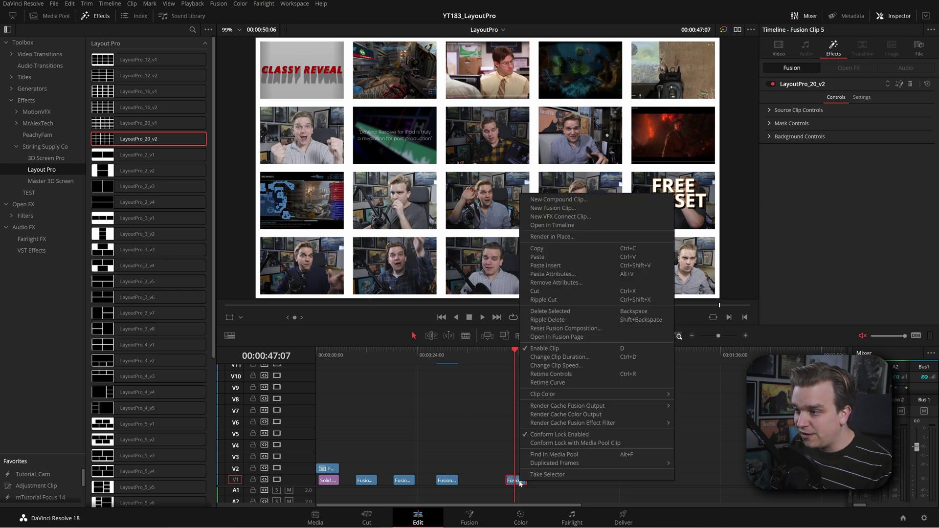
{"action": "left_click", "coordinate": [546, 226]}
{"action": "left_click", "coordinate": [327, 472]}
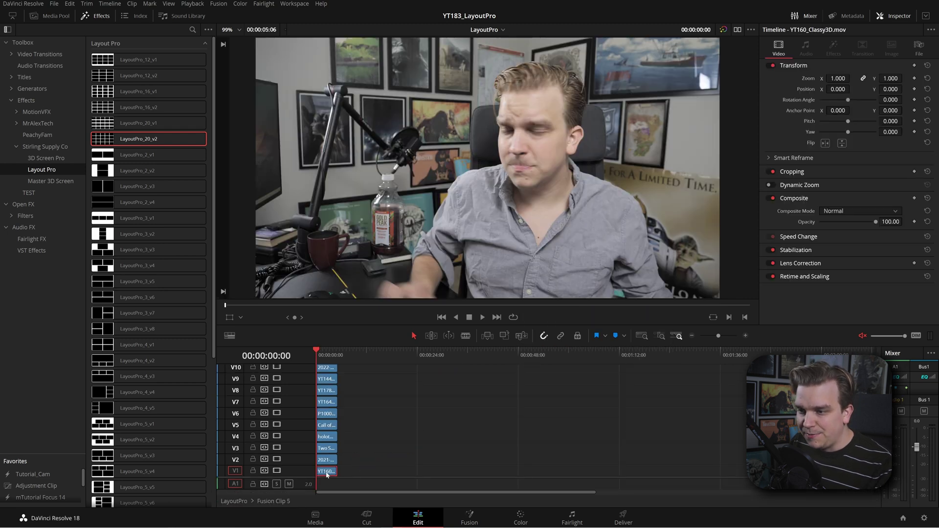
{"action": "scroll", "coordinate": [332, 474], "scroll_direction": "up", "scroll_amount": 5}
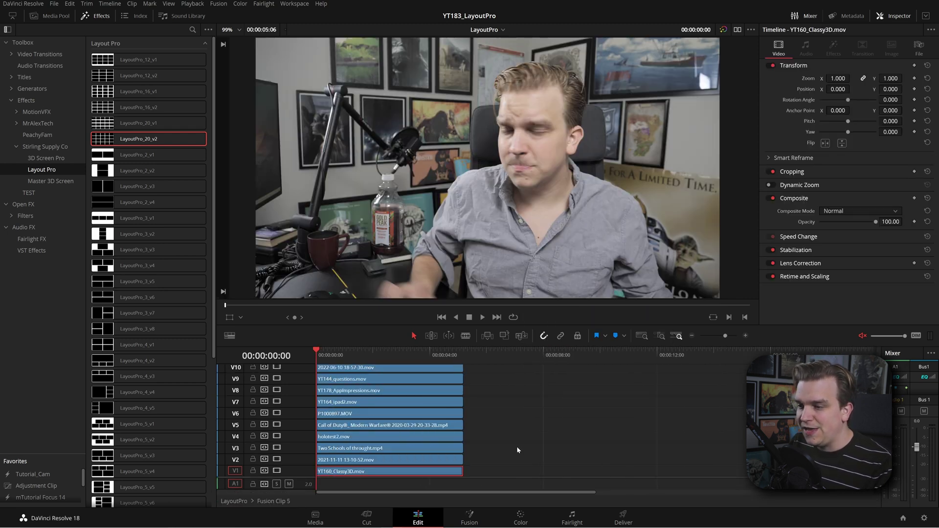
{"action": "left_click", "coordinate": [338, 460]}
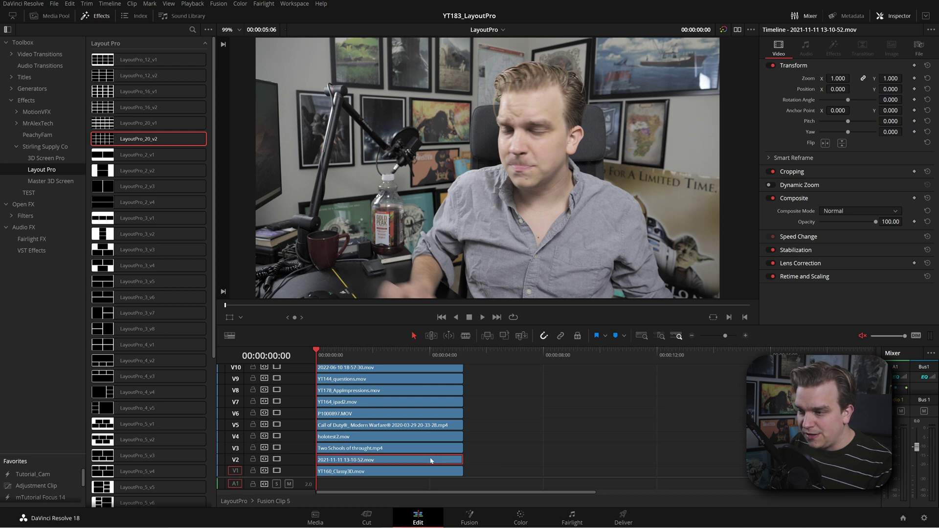
{"action": "left_click_drag", "start_coordinate": [444, 460], "coordinate": [592, 463]}
{"action": "left_click_drag", "start_coordinate": [372, 472], "coordinate": [372, 461]}
{"action": "left_click_drag", "start_coordinate": [542, 457], "coordinate": [395, 472]}
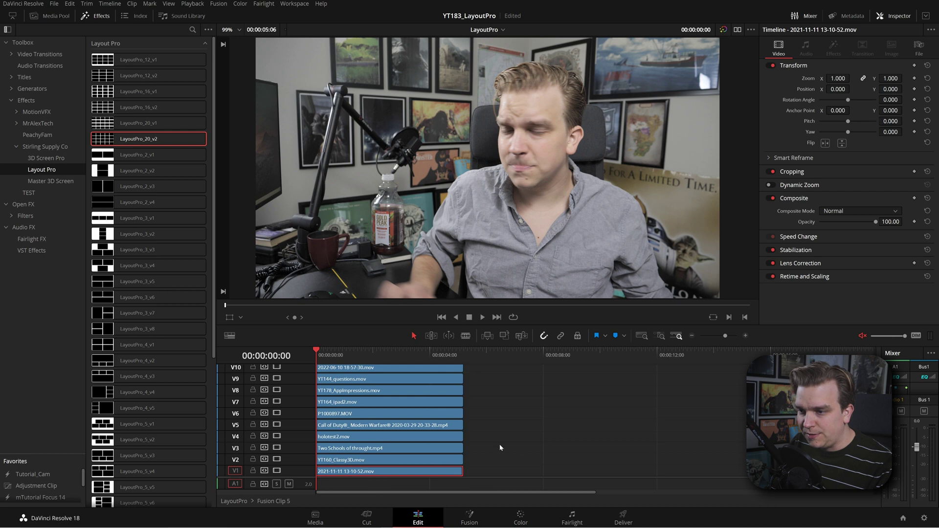
{"action": "left_click", "coordinate": [230, 502]}
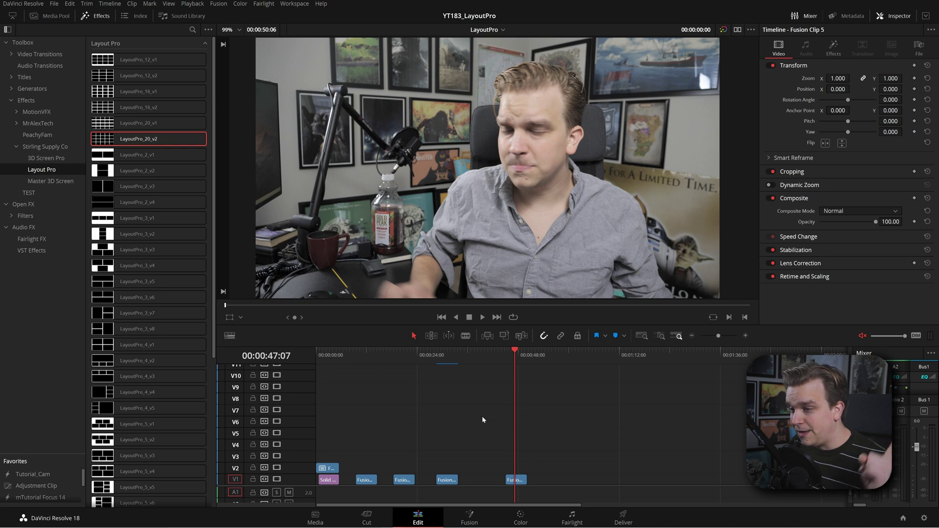
{"action": "left_click", "coordinate": [517, 354]}
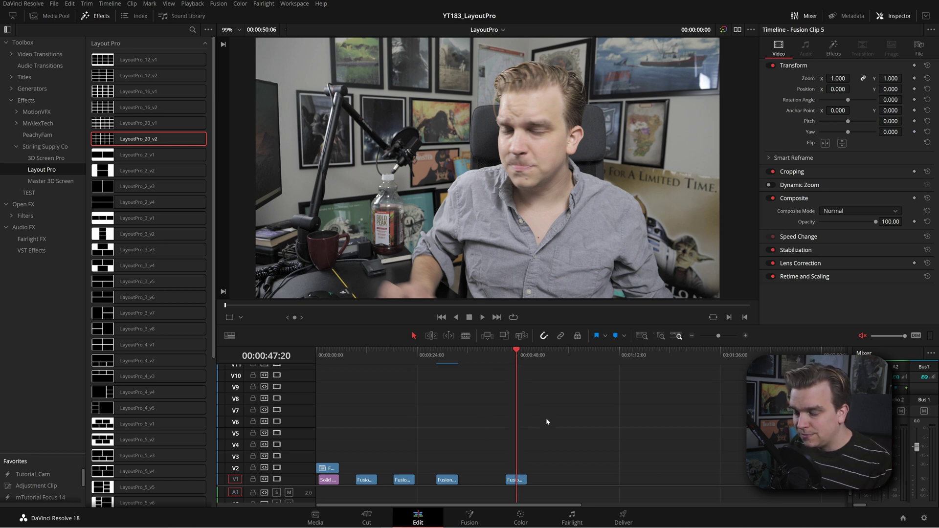